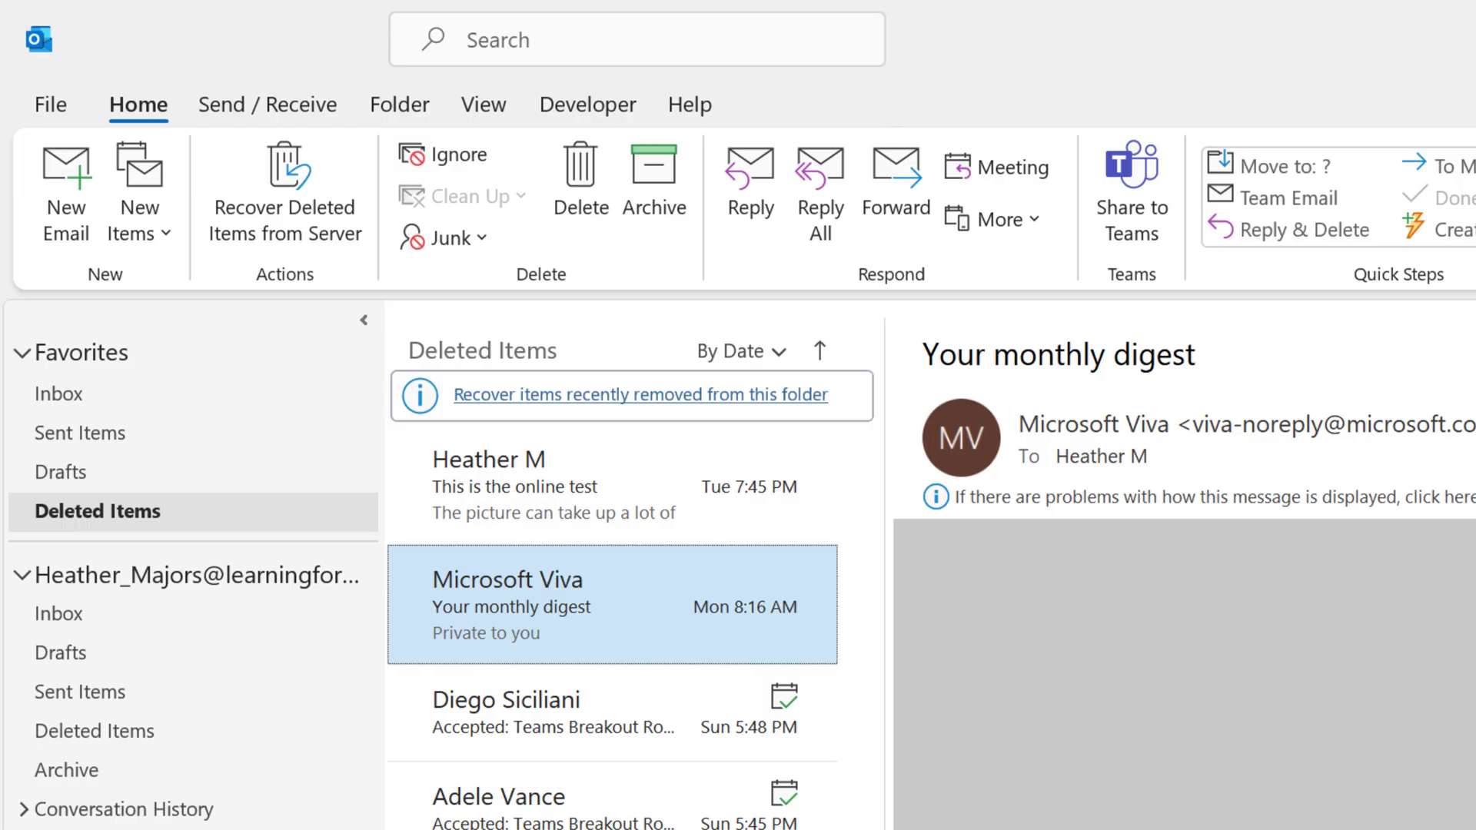
Open Signatures and Stationery through File > Options > Mail > Signatures.
{"action": "left_click", "coordinate": [840, 588]}
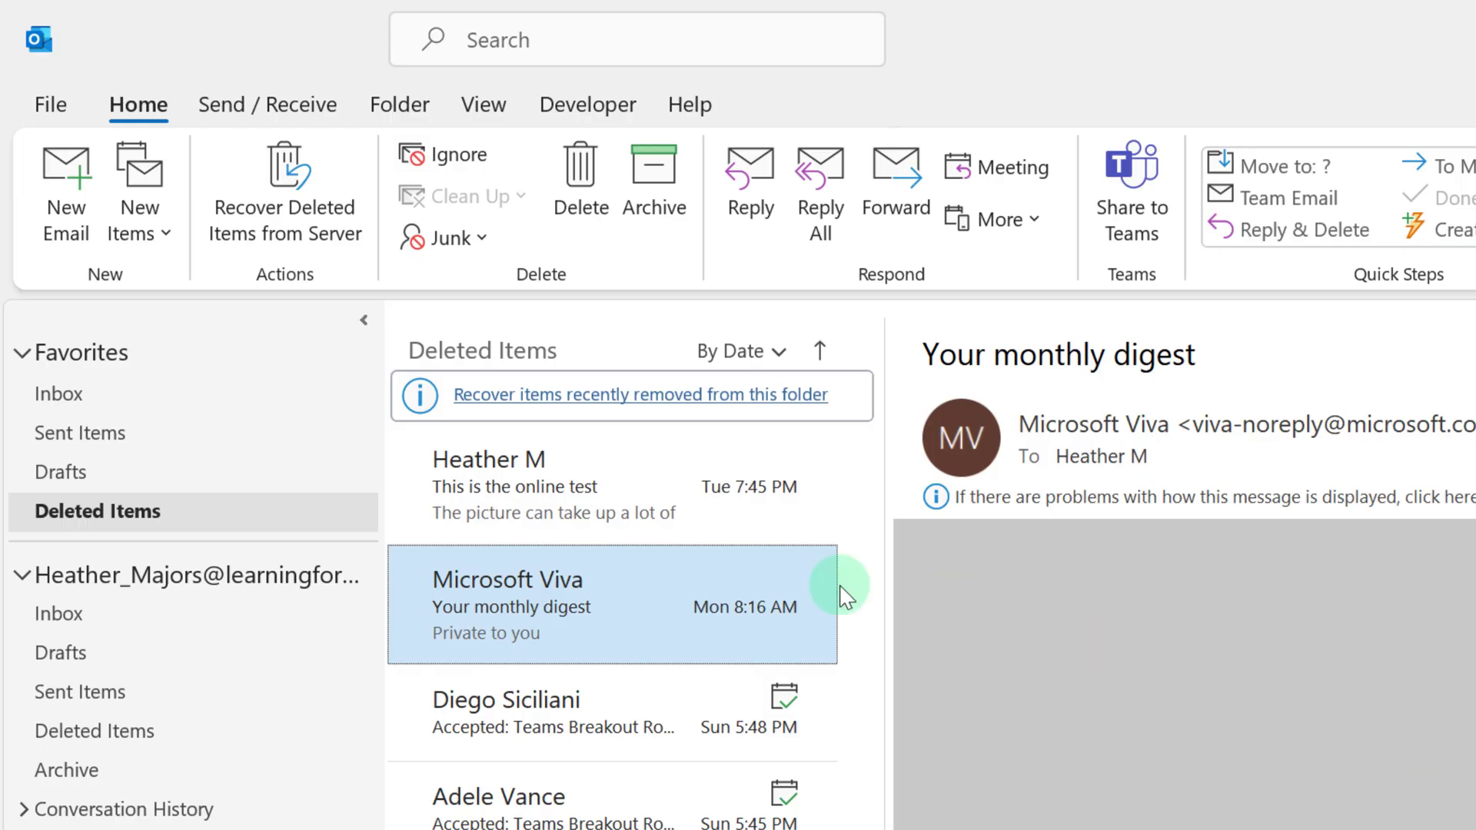
{"action": "left_click", "coordinate": [34, 92]}
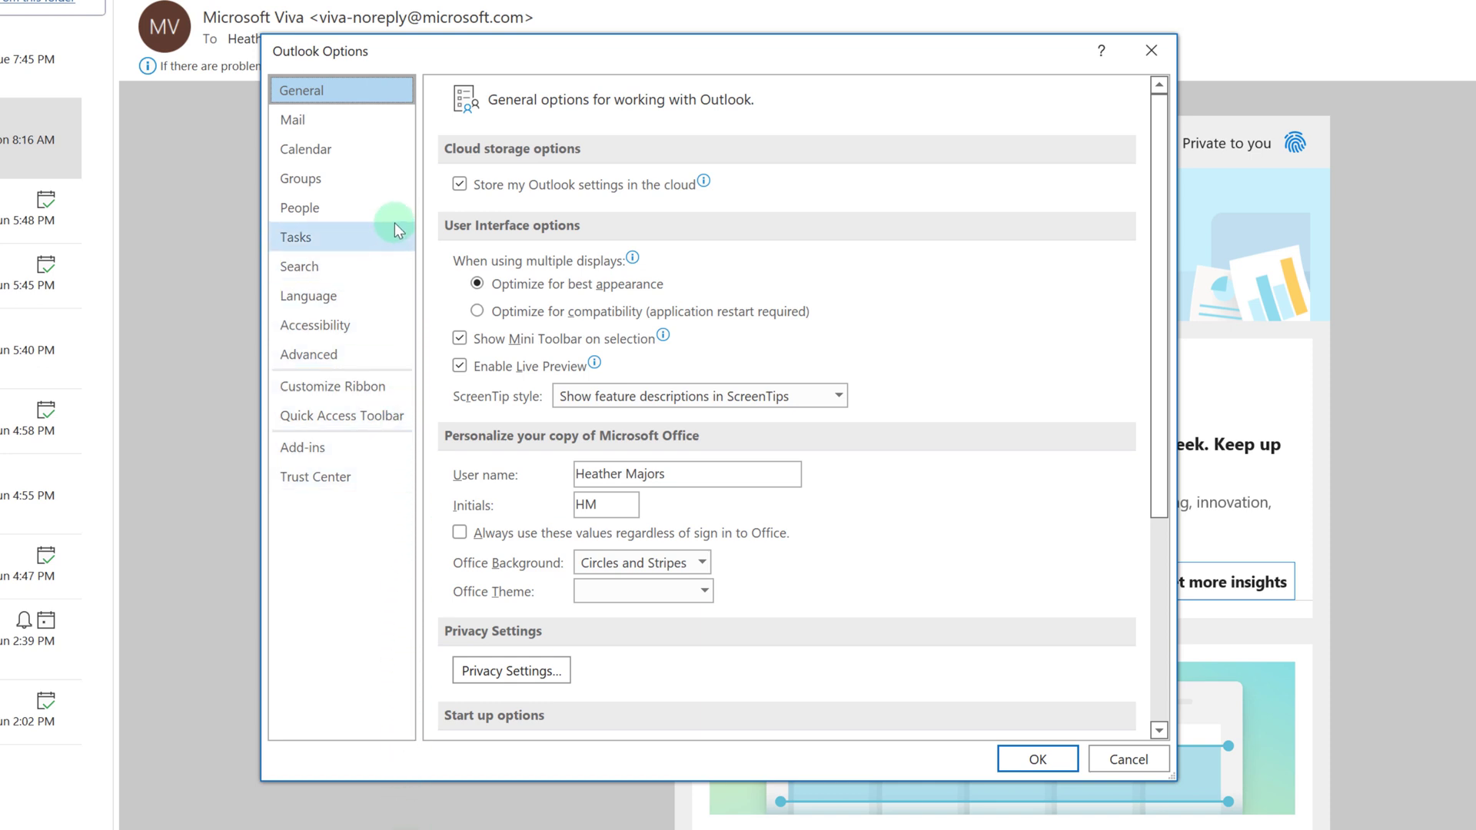
{"action": "left_click", "coordinate": [300, 121]}
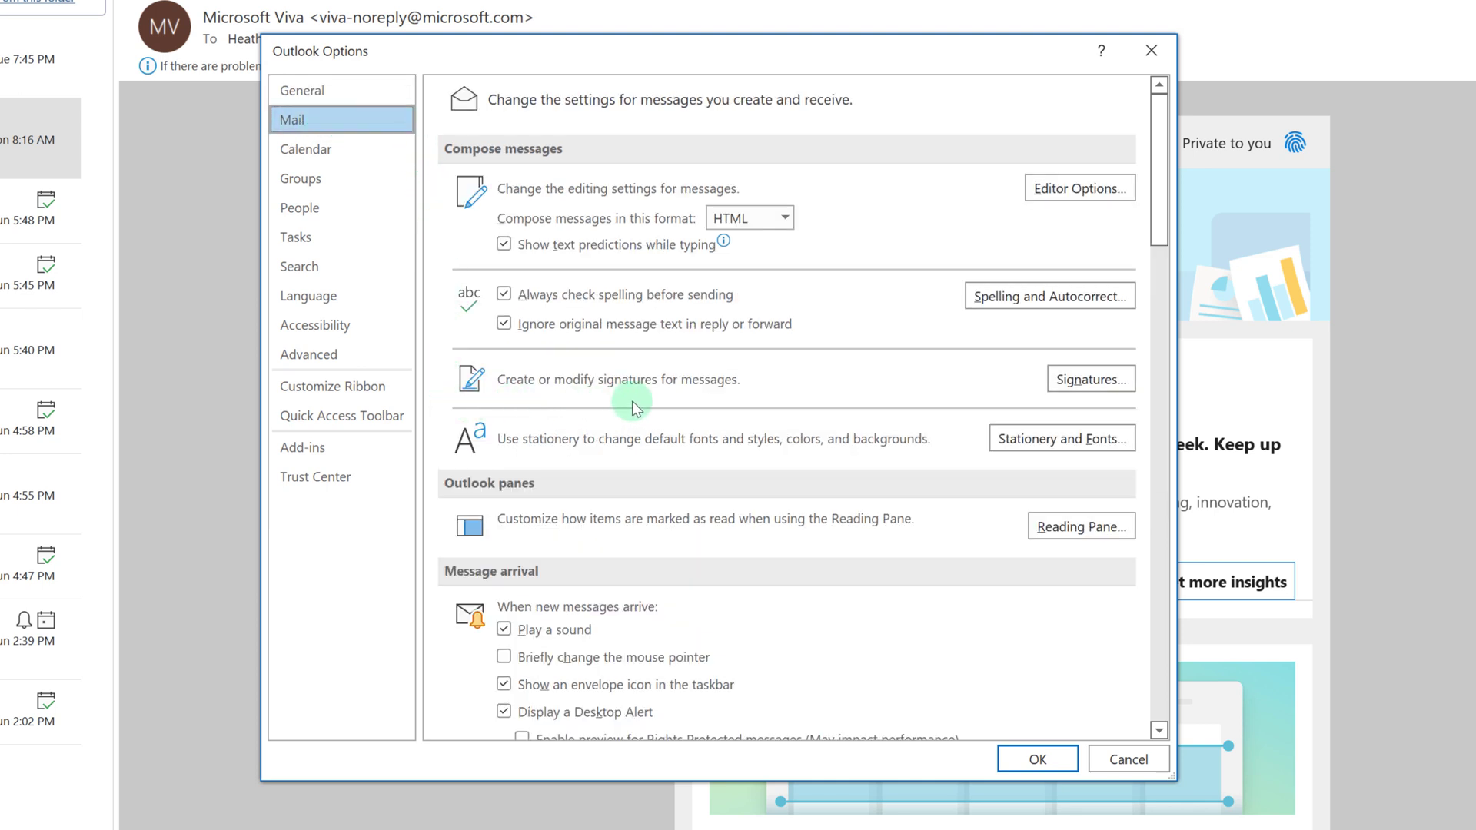
{"action": "left_click", "coordinate": [1059, 382]}
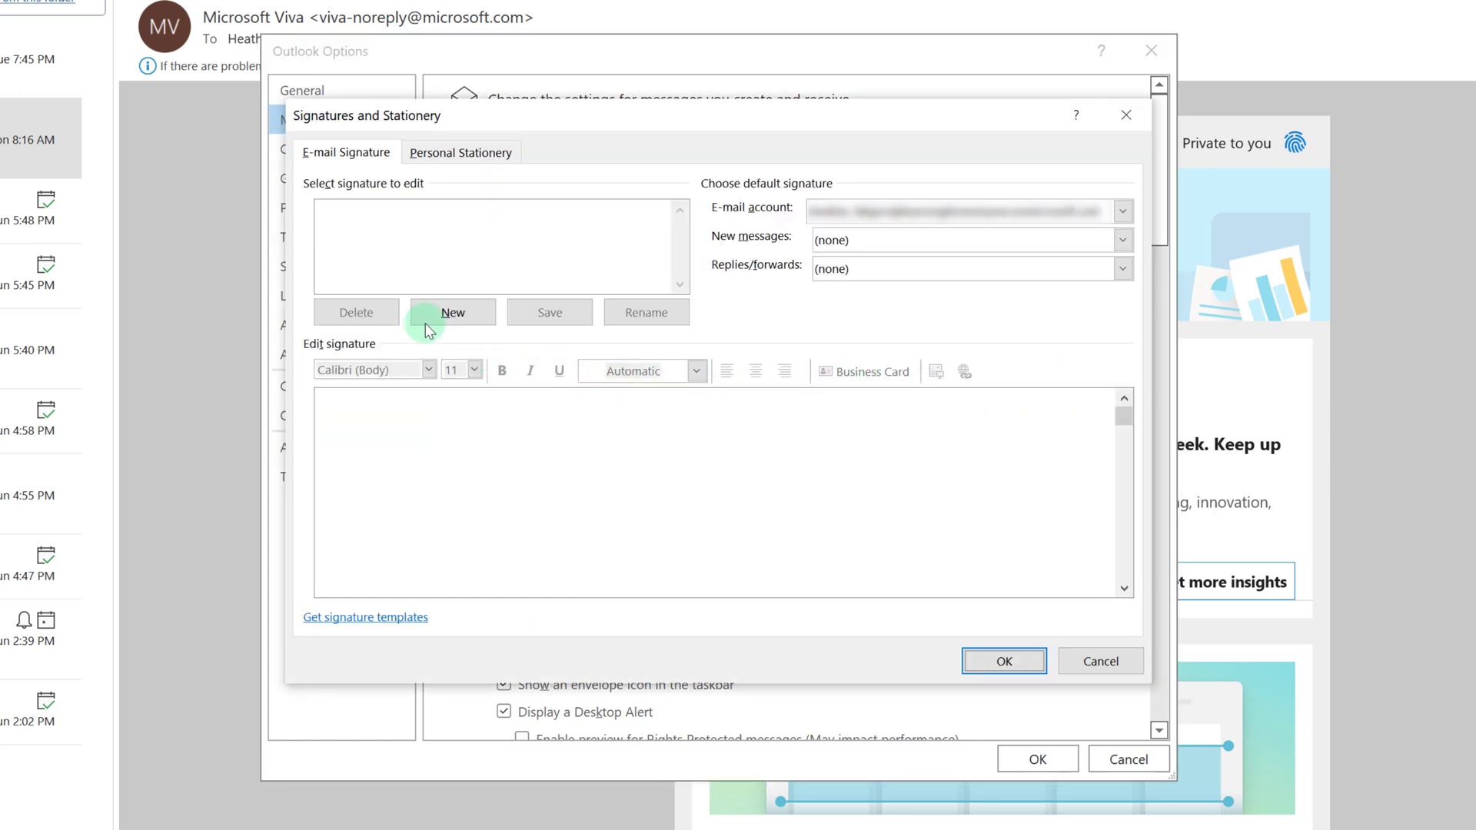
Create a new signature named with the user's first name plus 'New Email'.
{"action": "left_click", "coordinate": [446, 312]}
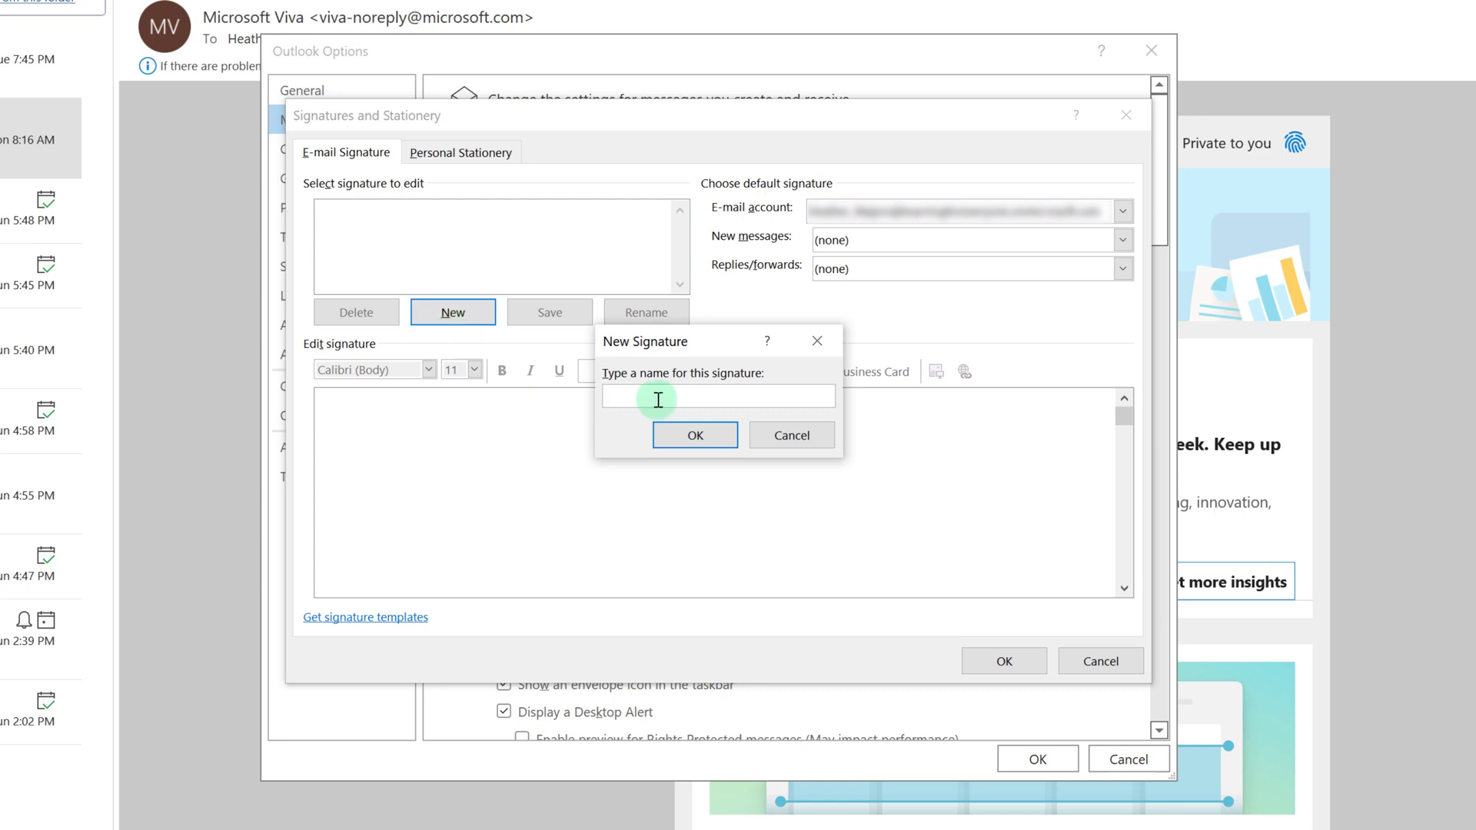
{"action": "type", "text": "Heather's New Email"}
{"action": "left_click", "coordinate": [686, 438]}
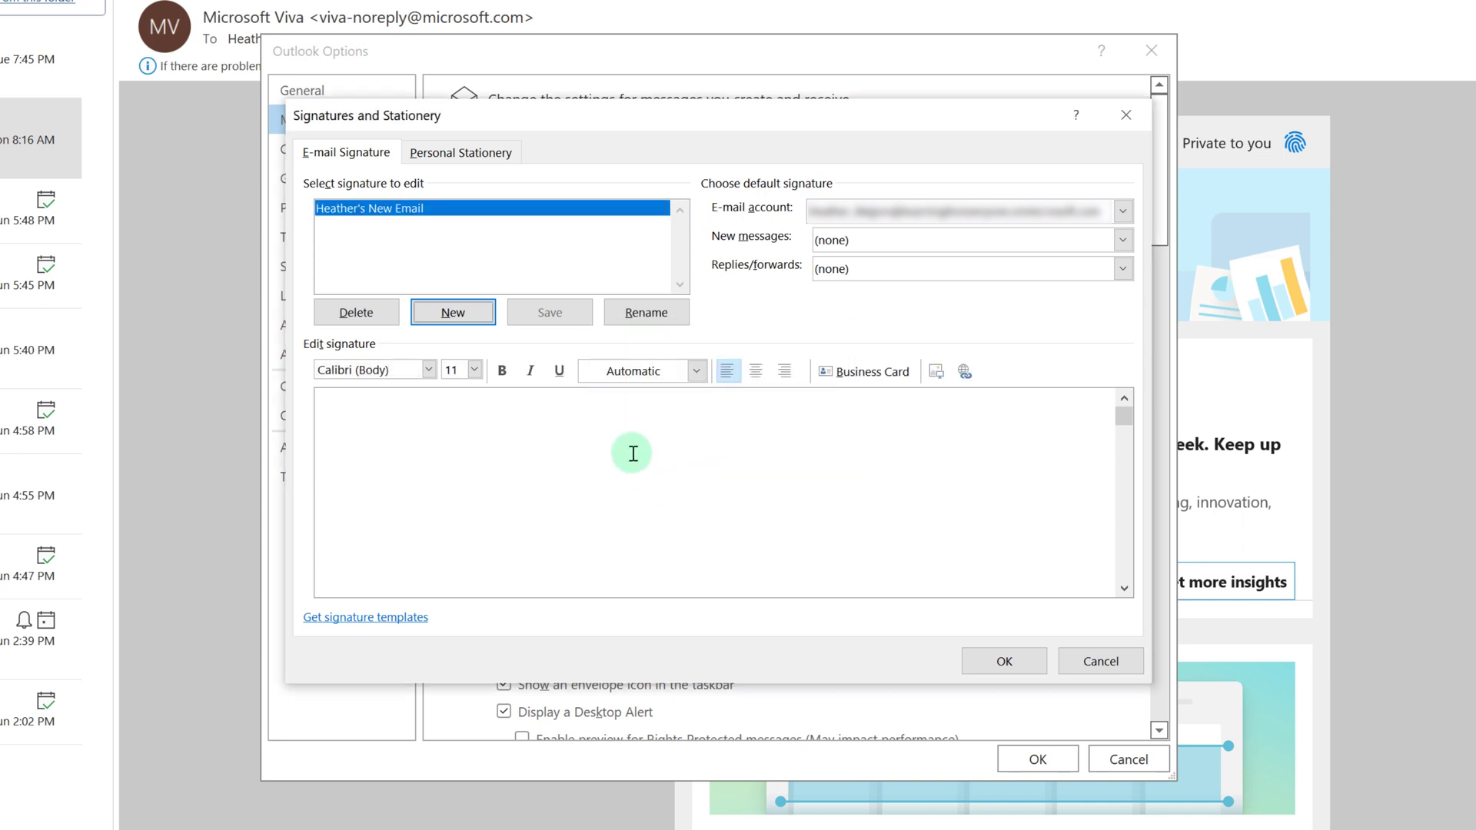
Type the sender's name, 'Training Lead', a phone number and 'Visit my channel', then select that line.
{"action": "left_click", "coordinate": [348, 466]}
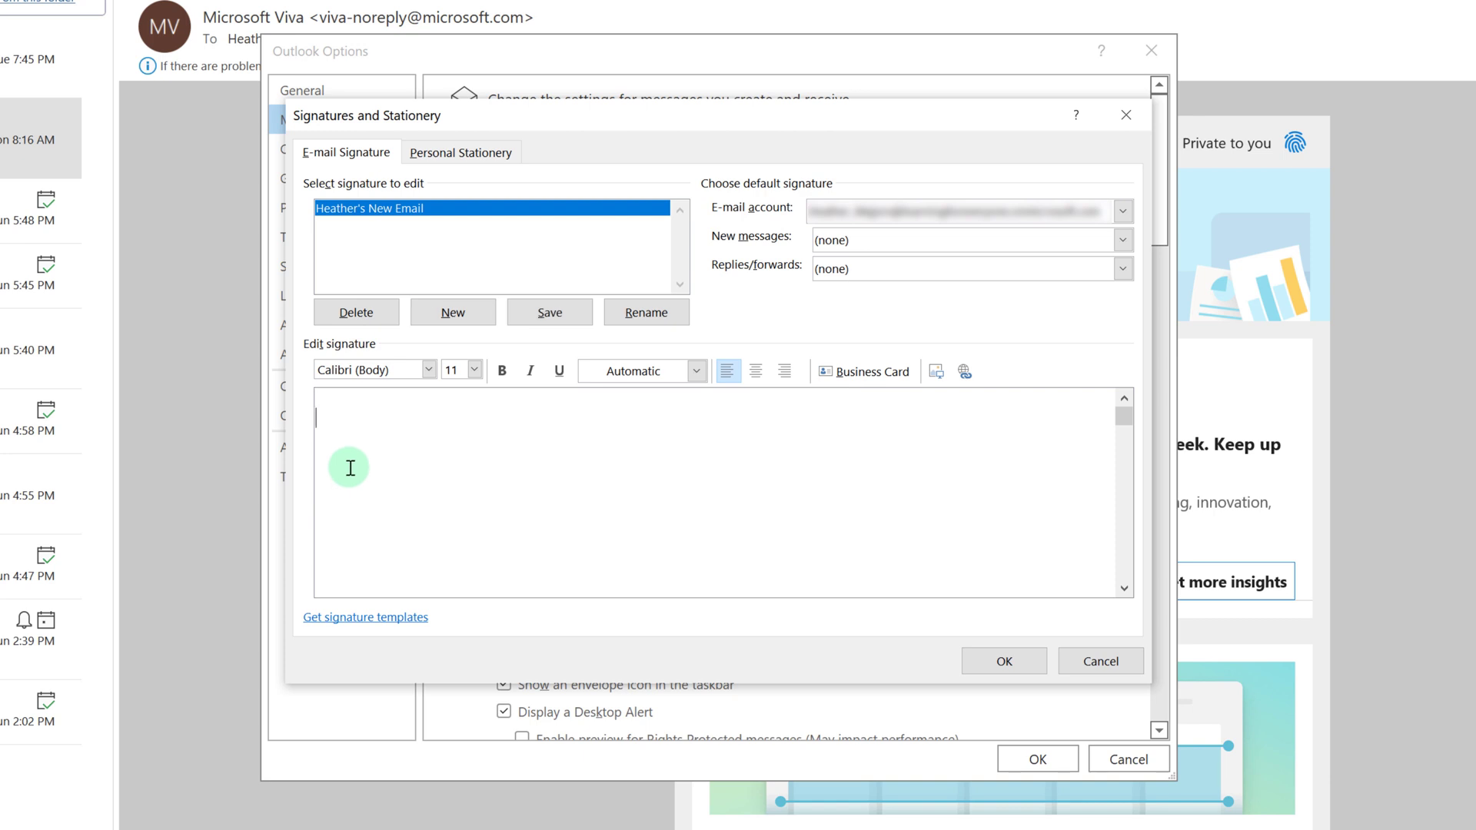
{"action": "type", "text": "Heather Majo"}
{"action": "type", "text": "Tra"}
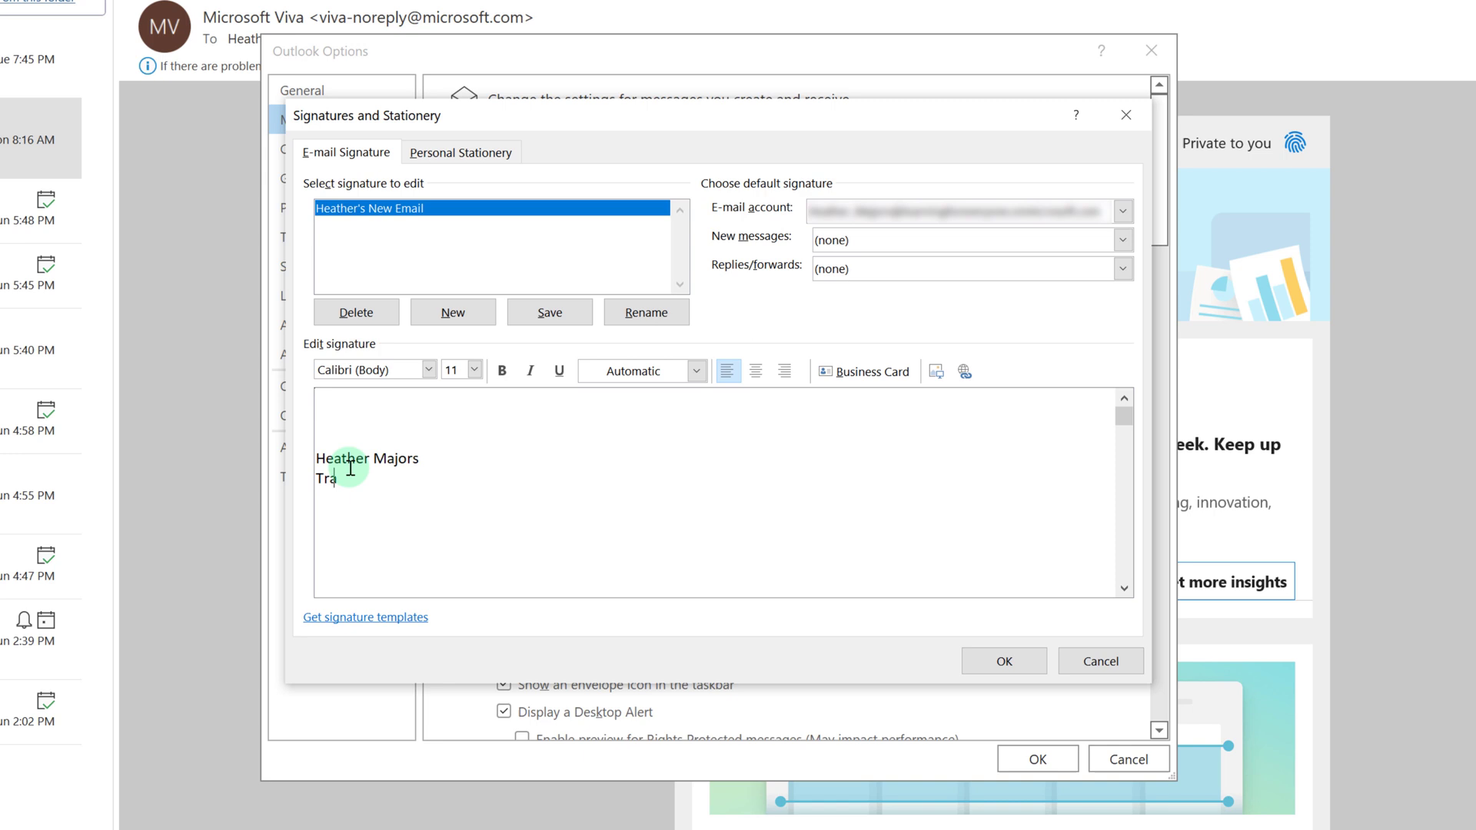
{"action": "type", "text": "ining Lead "}
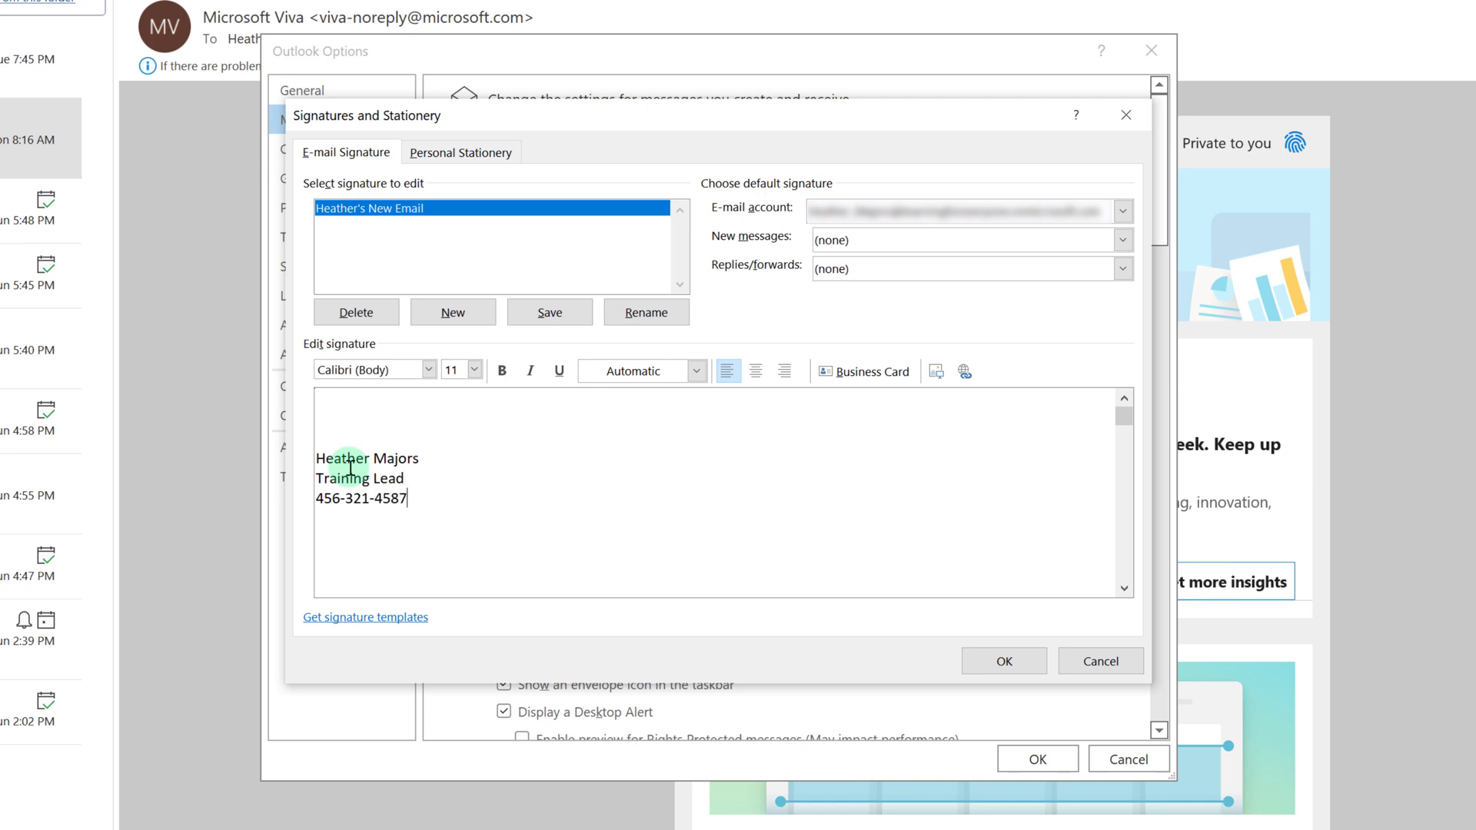
{"action": "key", "text": "Tab"}
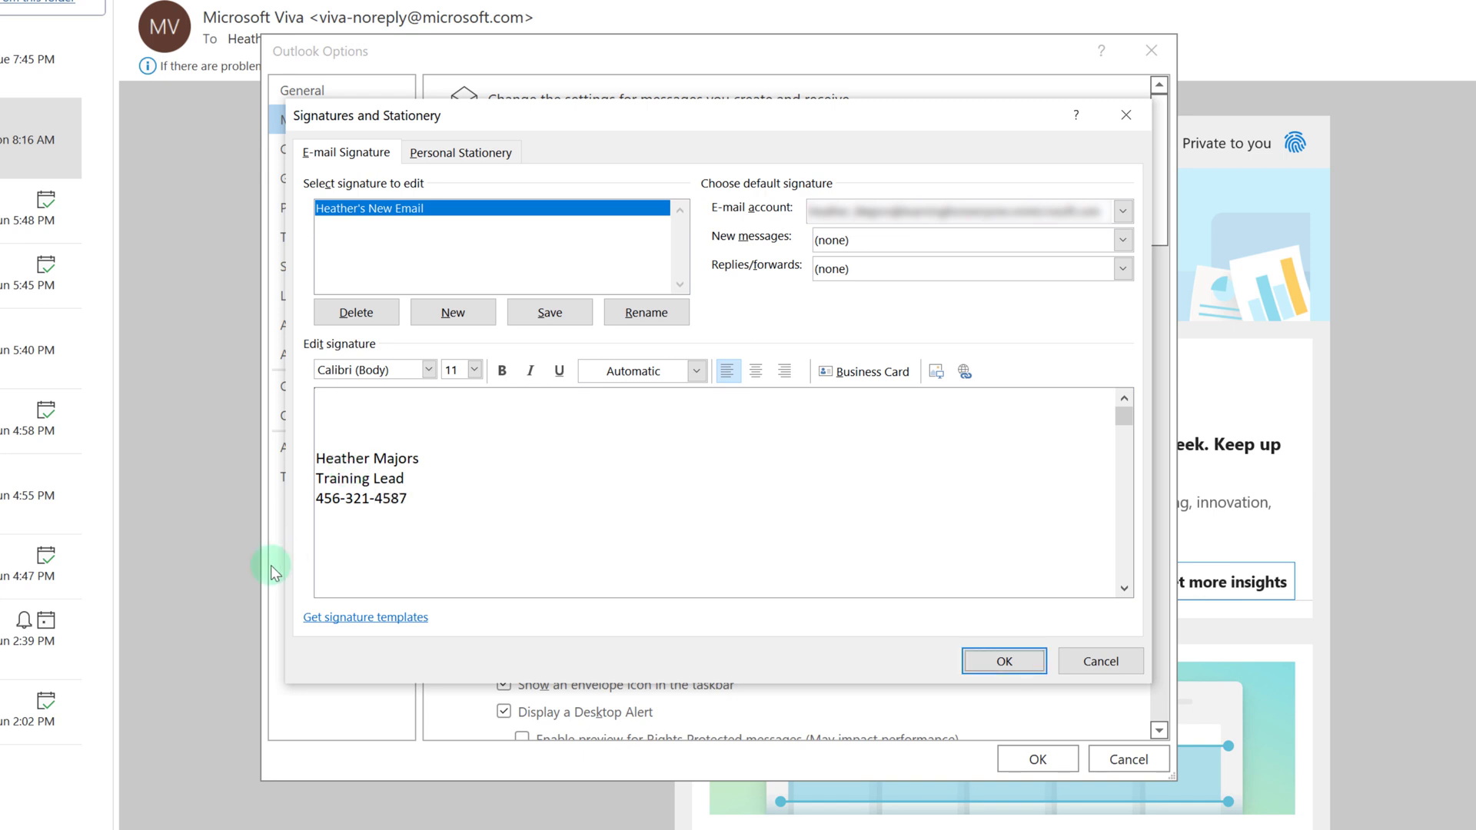
{"action": "left_click", "coordinate": [345, 501]}
{"action": "left_click", "coordinate": [414, 505]}
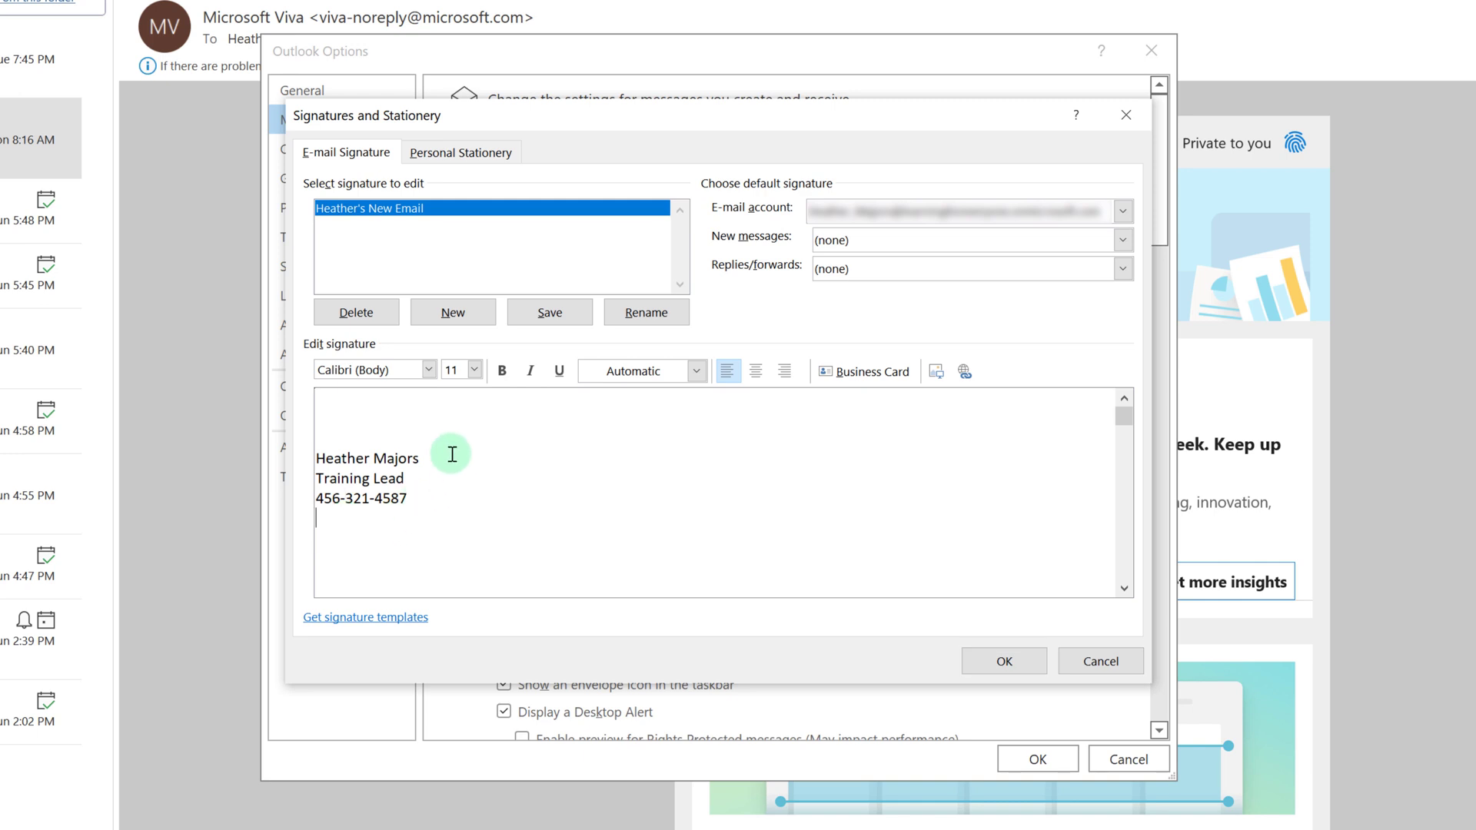
{"action": "type", "text": "Visit my channel"}
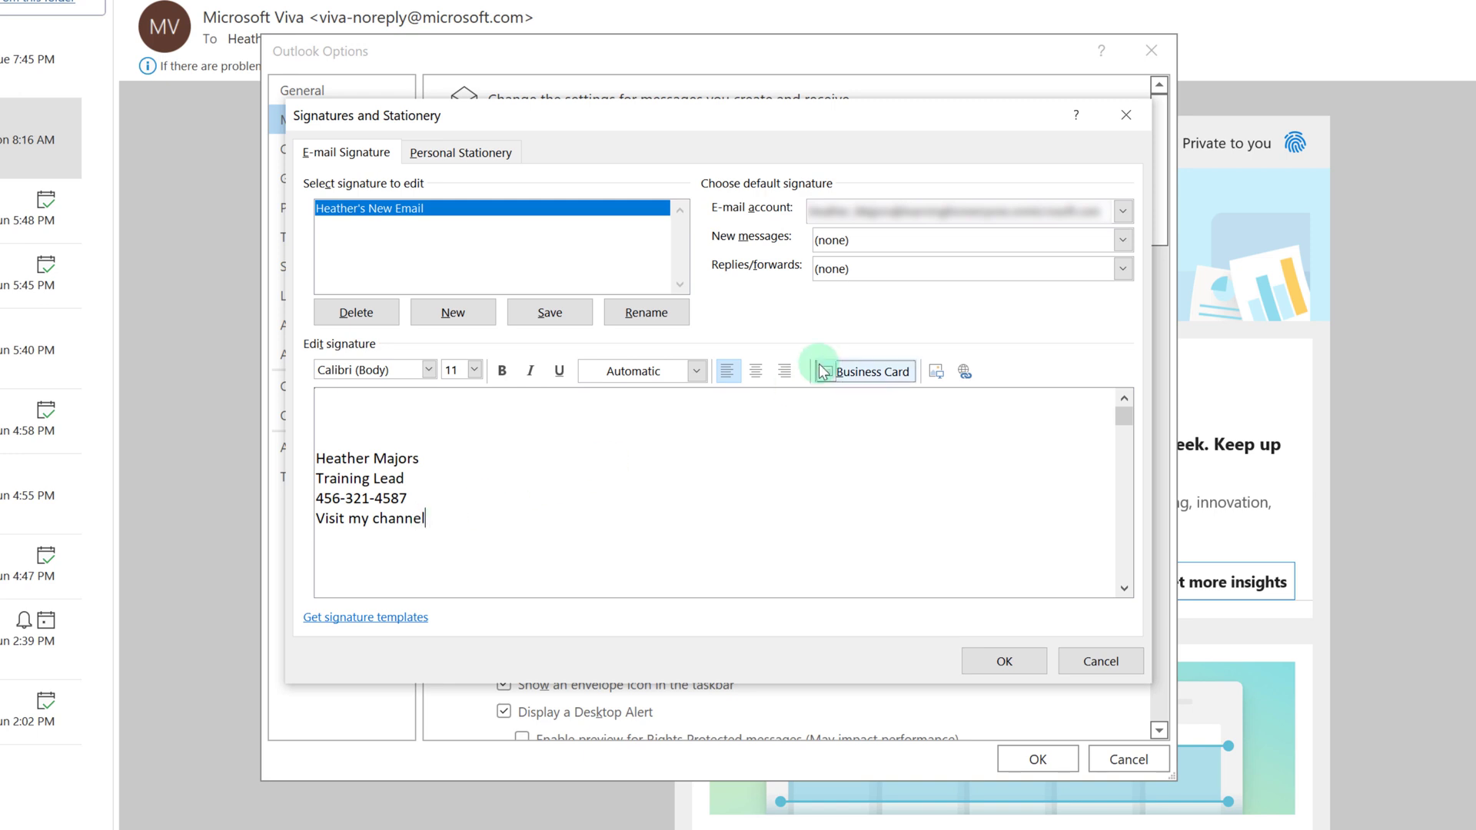
{"action": "left_click_drag", "start_coordinate": [437, 516], "coordinate": [313, 518]}
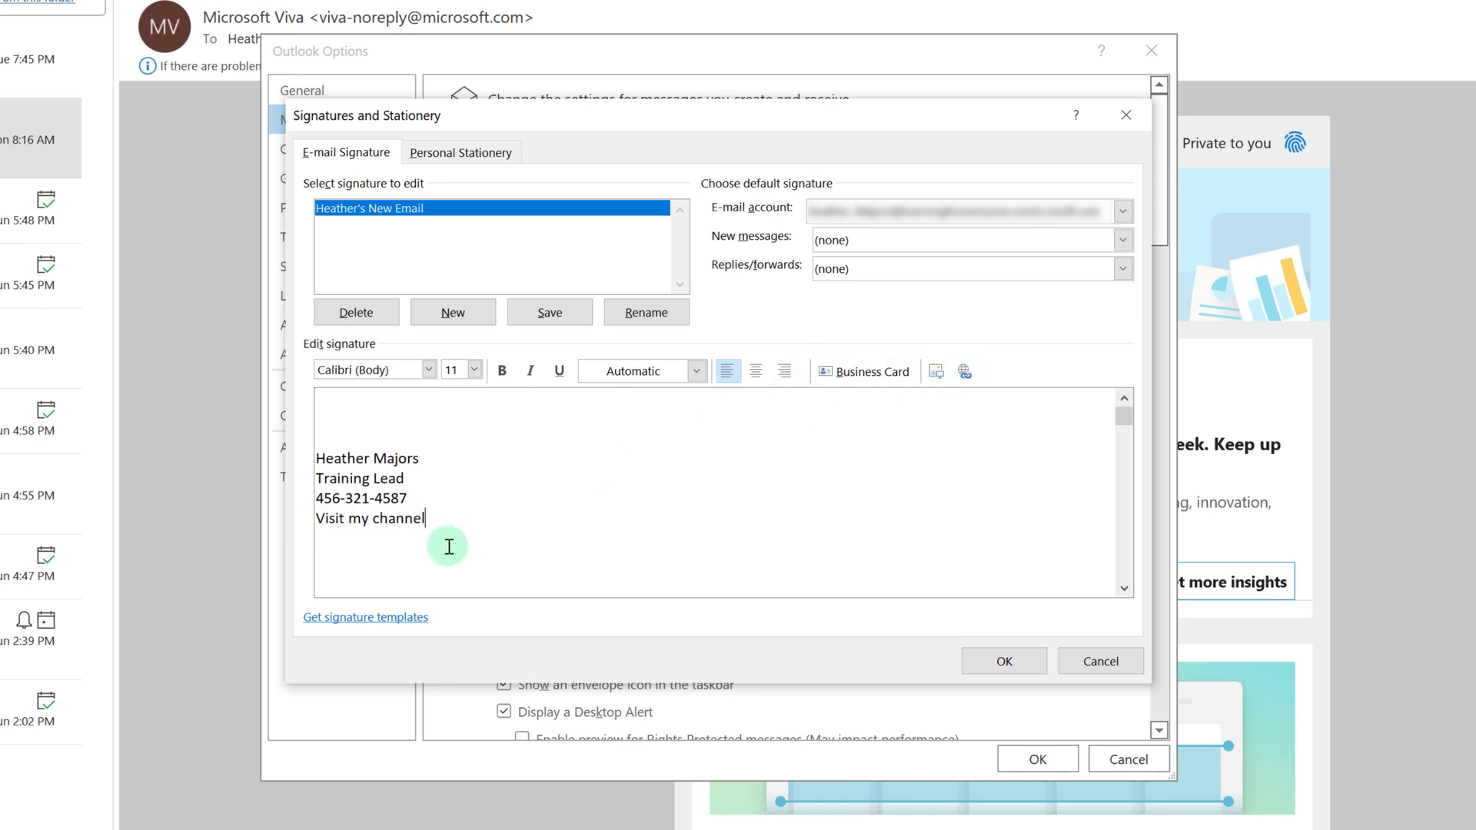
{"action": "left_click_drag", "start_coordinate": [437, 516], "coordinate": [314, 524]}
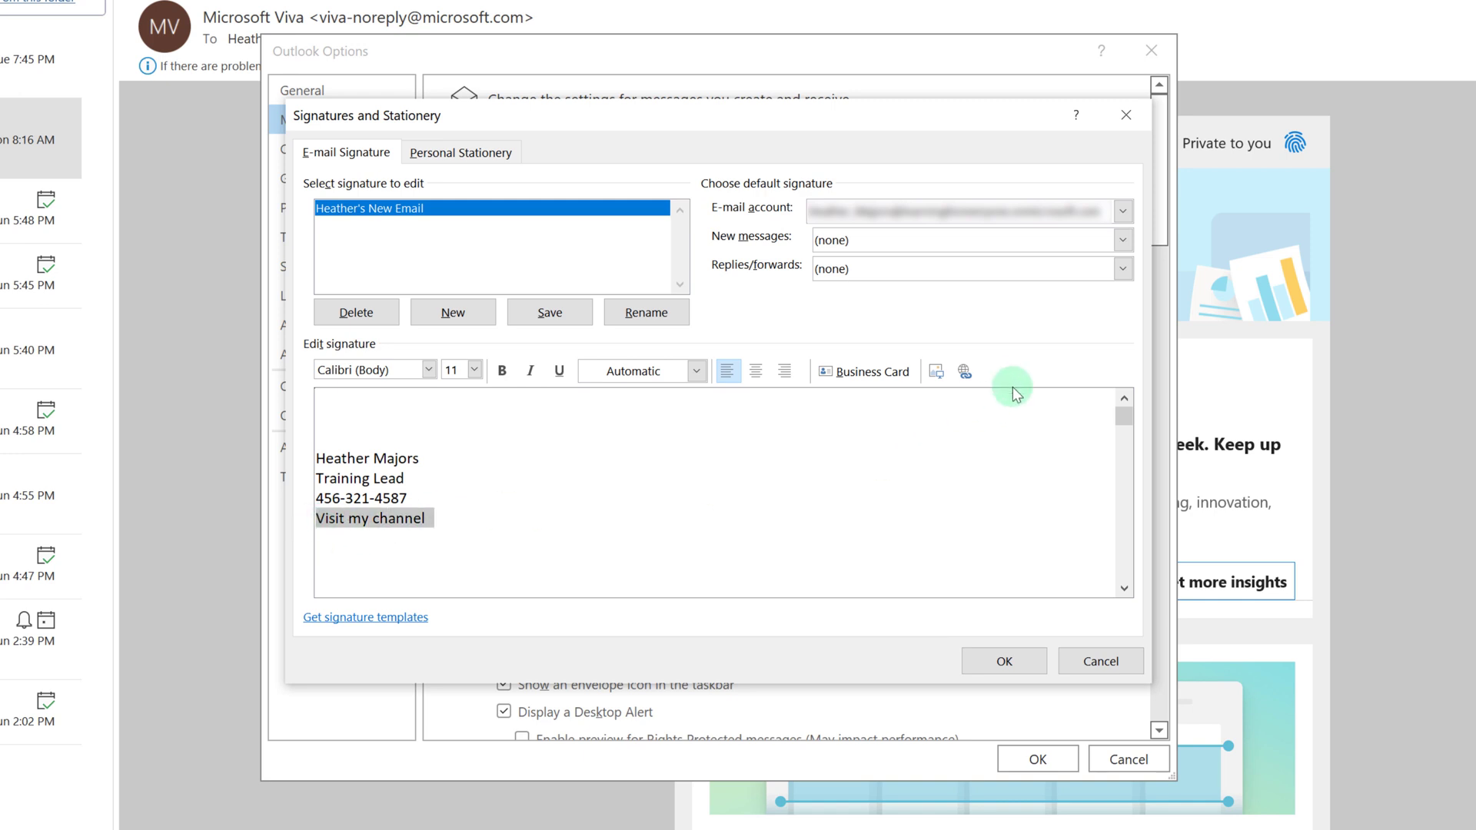
Link 'Visit my channel' to the pasted YouTube channel address.
{"action": "left_click", "coordinate": [963, 372]}
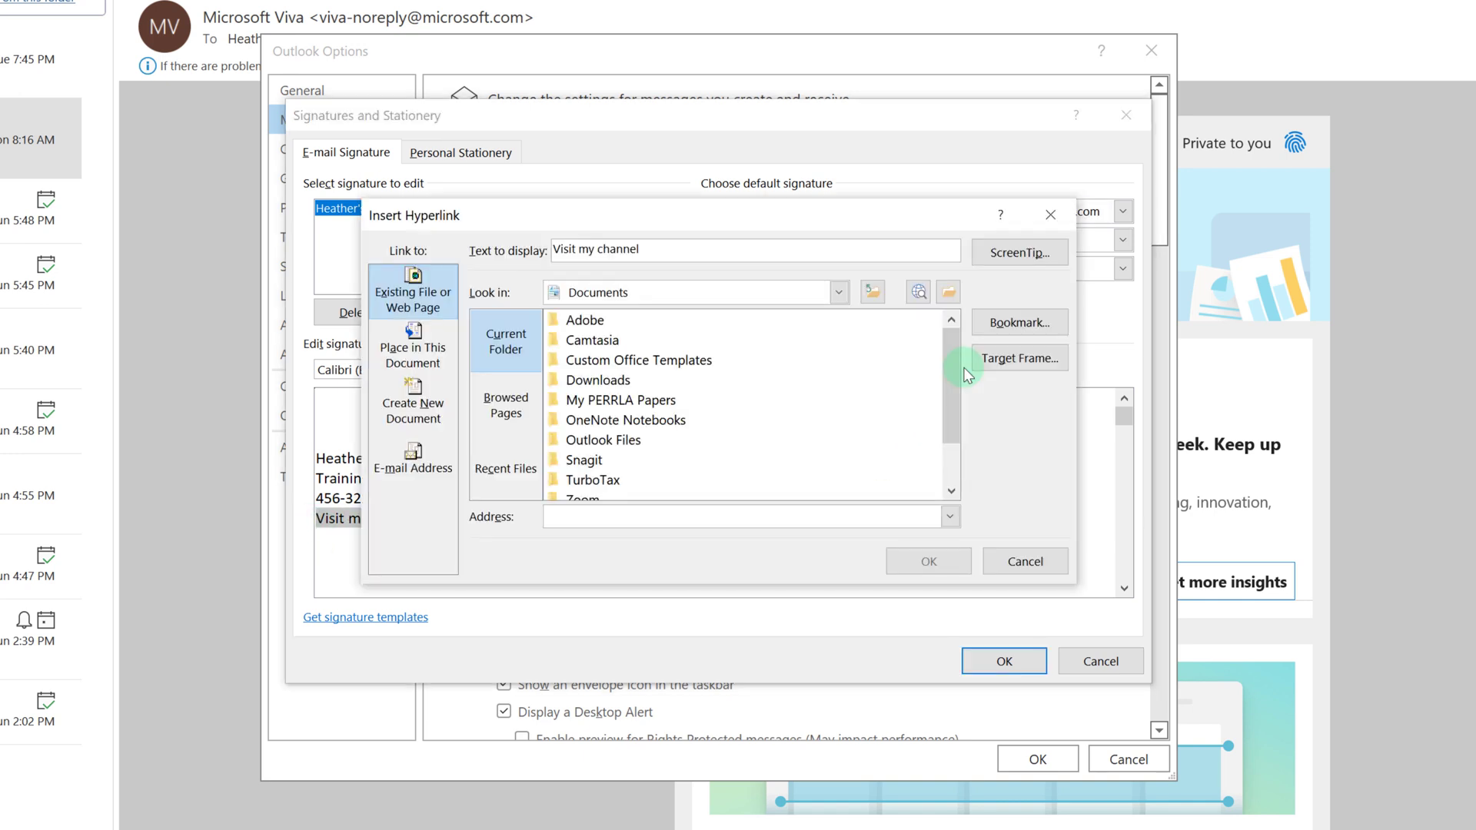
{"action": "left_click", "coordinate": [674, 523]}
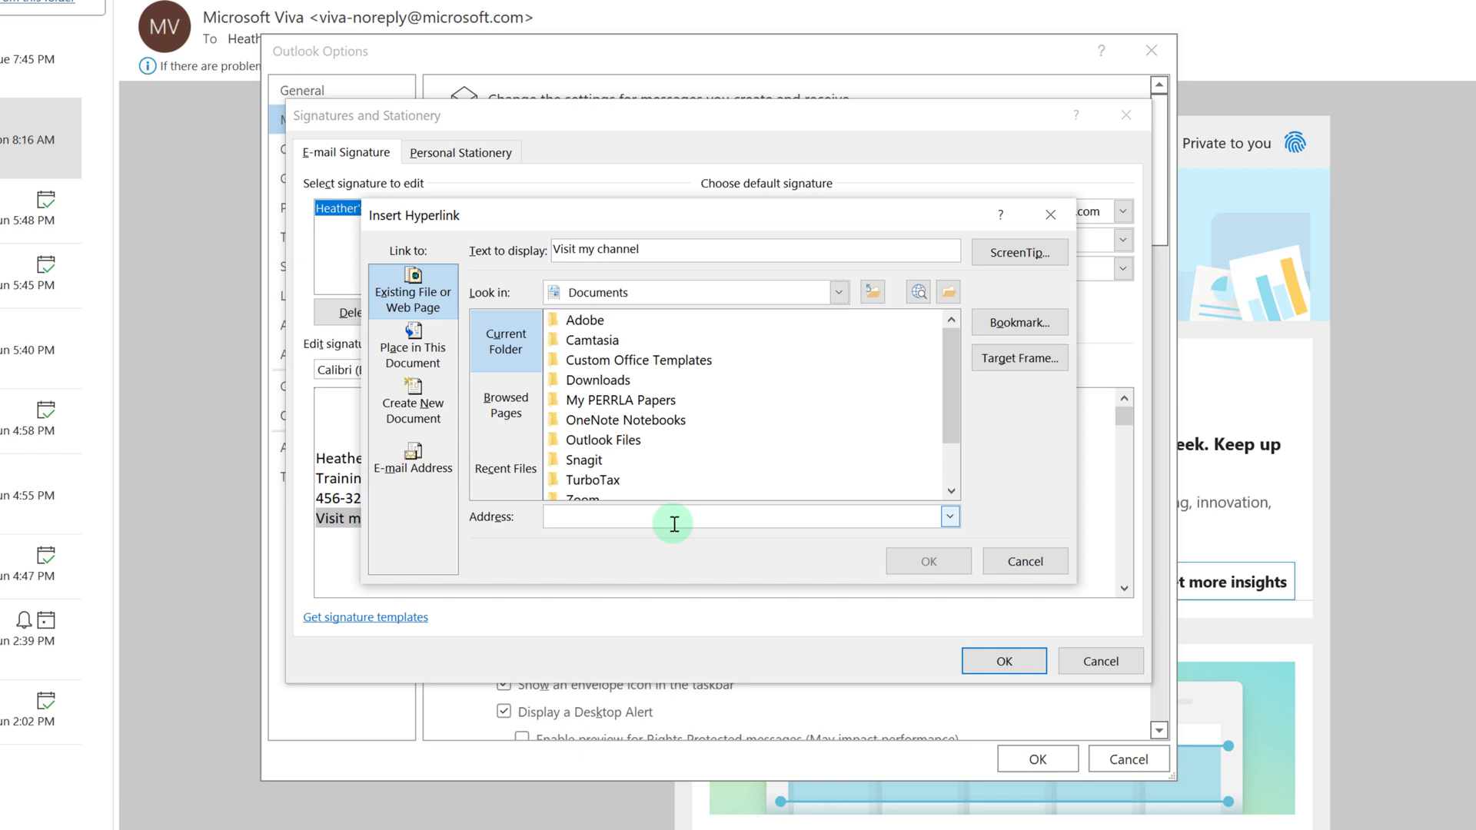
{"action": "type", "text": "https://www.youtube.com/HeatherMajors"}
{"action": "left_click", "coordinate": [930, 562]}
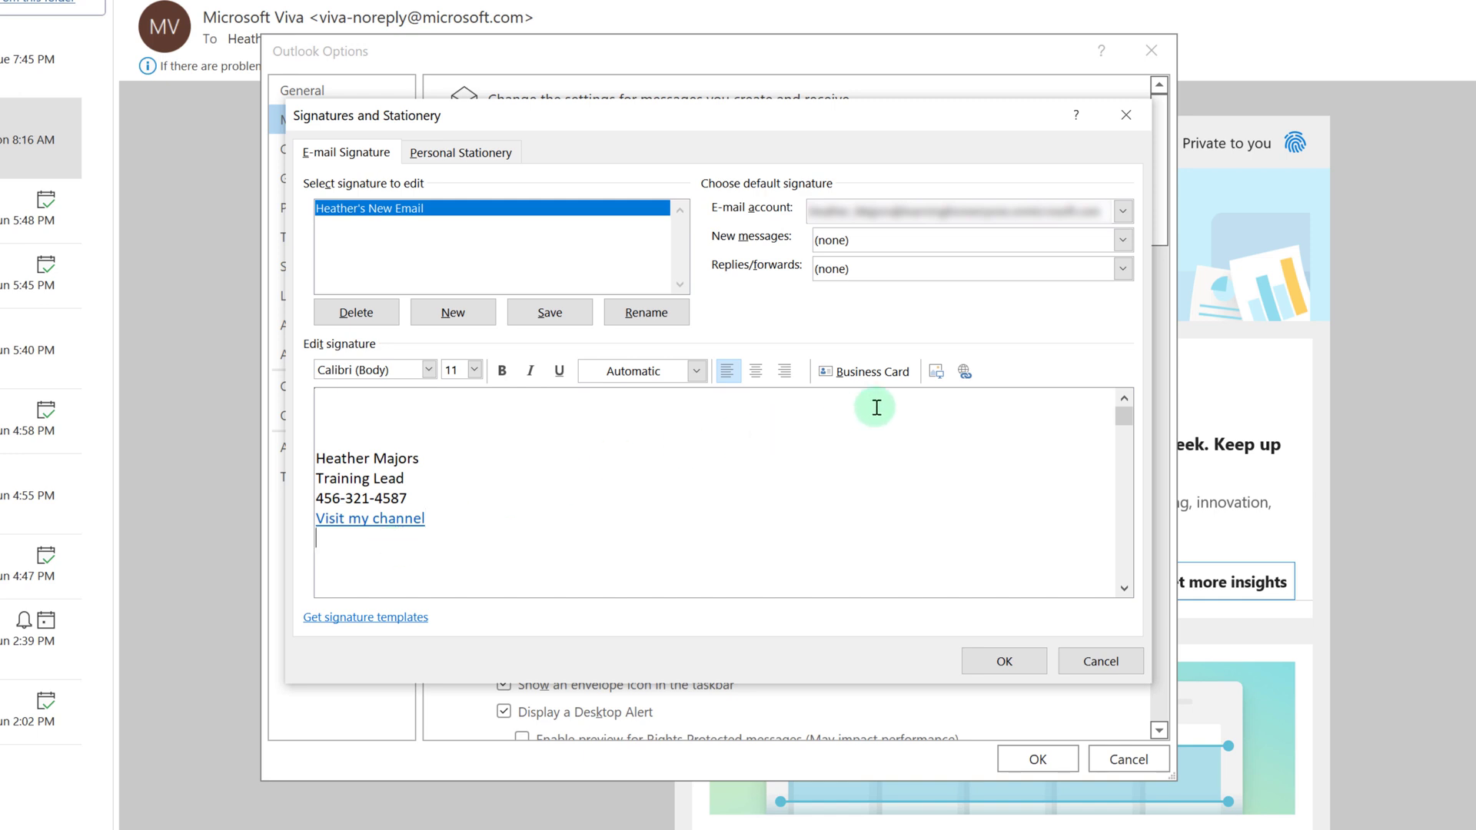
Insert the HELP! bird picture below the link and resize it to 1.28 inches tall.
{"action": "left_click", "coordinate": [935, 371]}
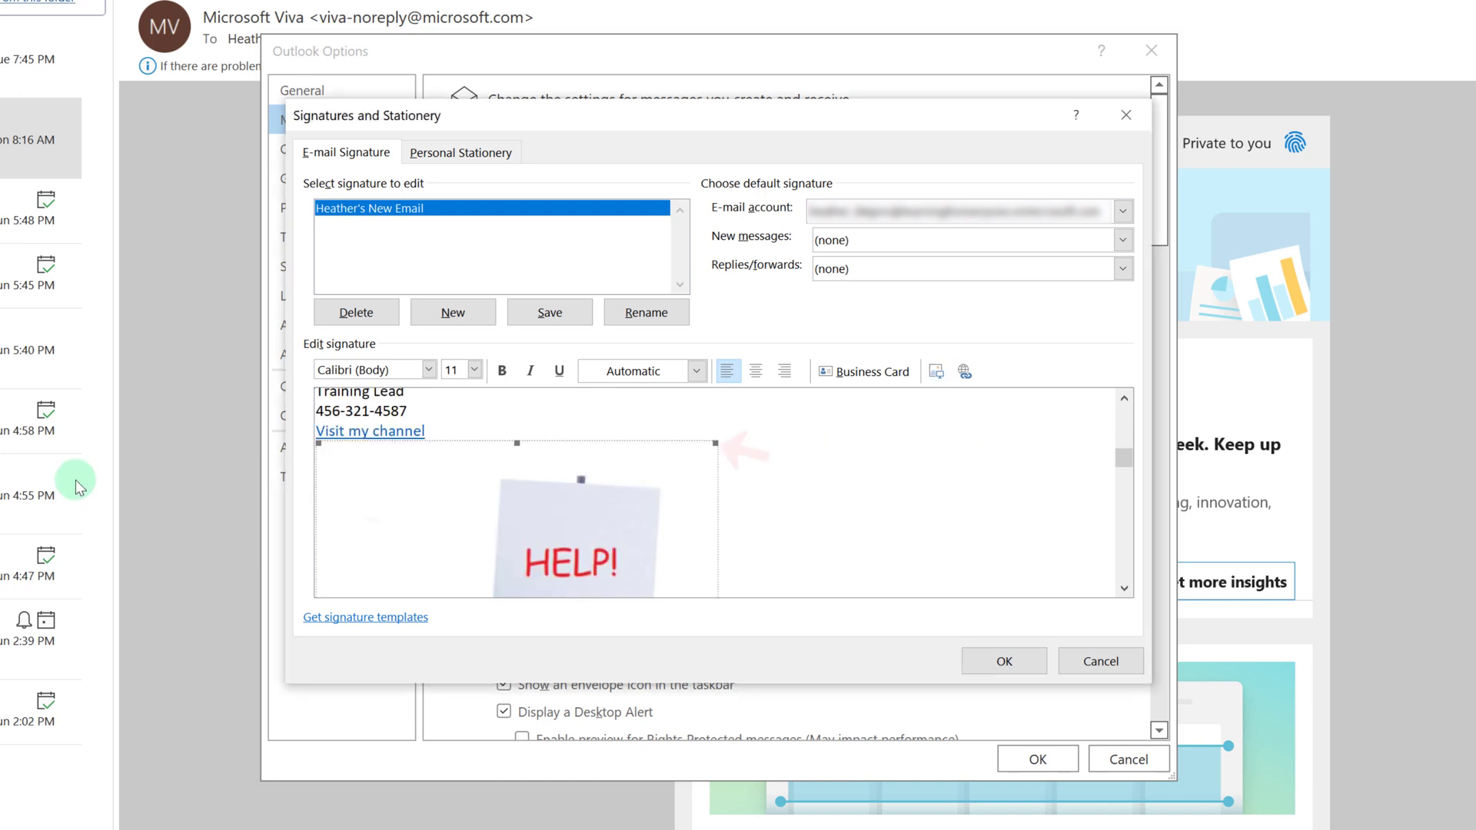
{"action": "right_click", "coordinate": [603, 509]}
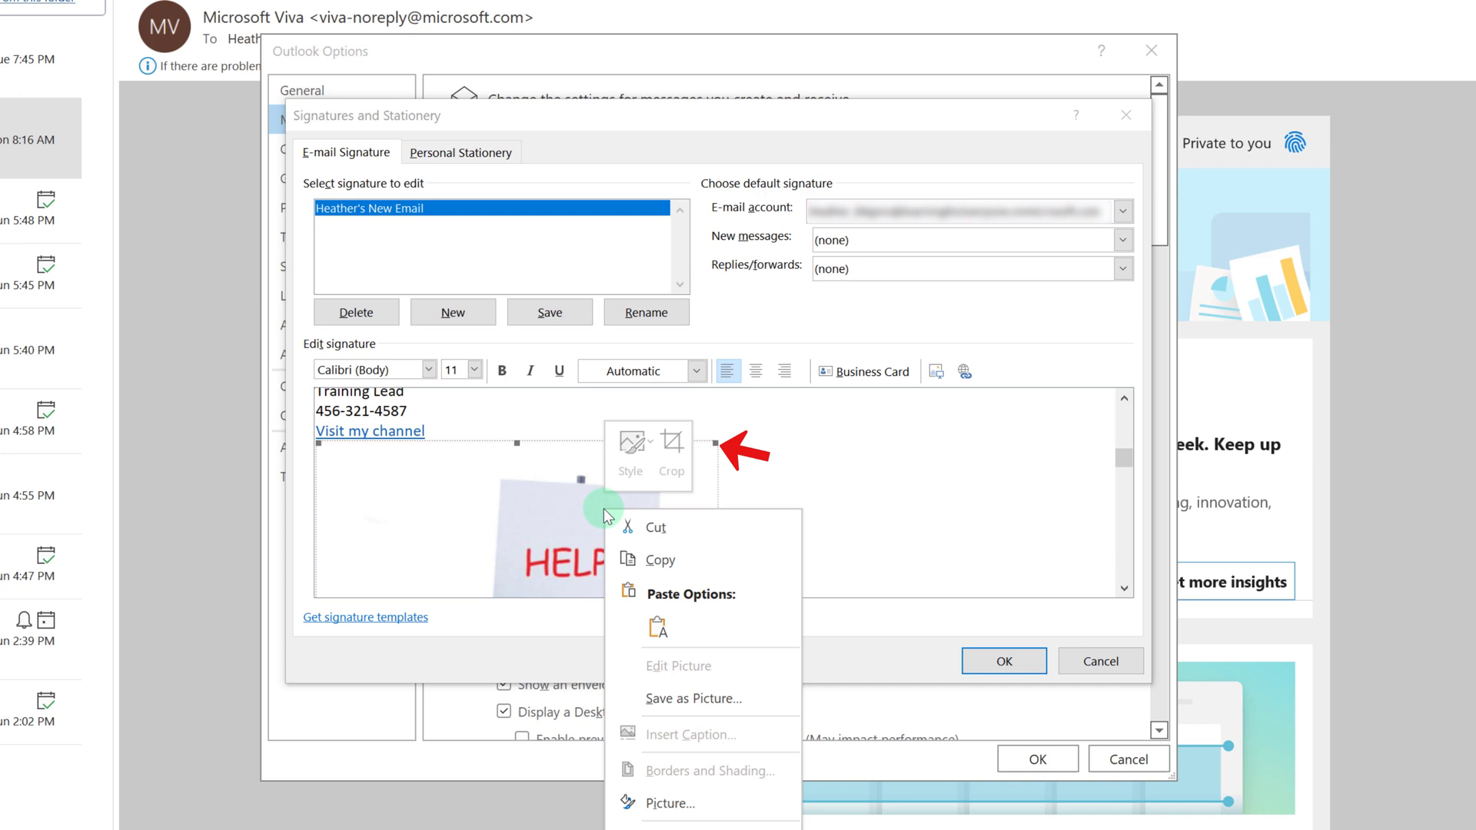
{"action": "left_click", "coordinate": [661, 803]}
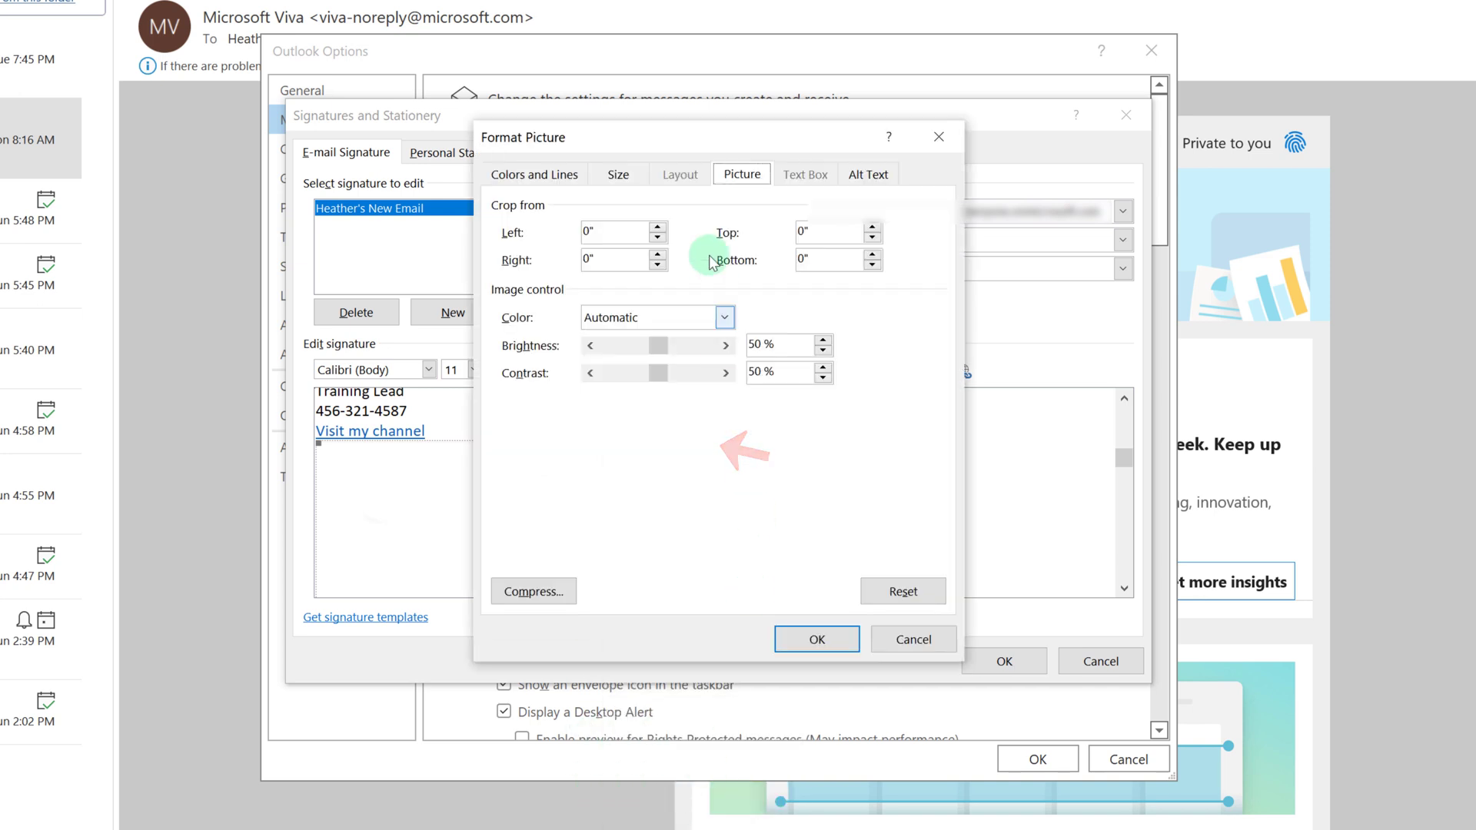
{"action": "left_click", "coordinate": [618, 175]}
{"action": "left_click", "coordinate": [613, 237]}
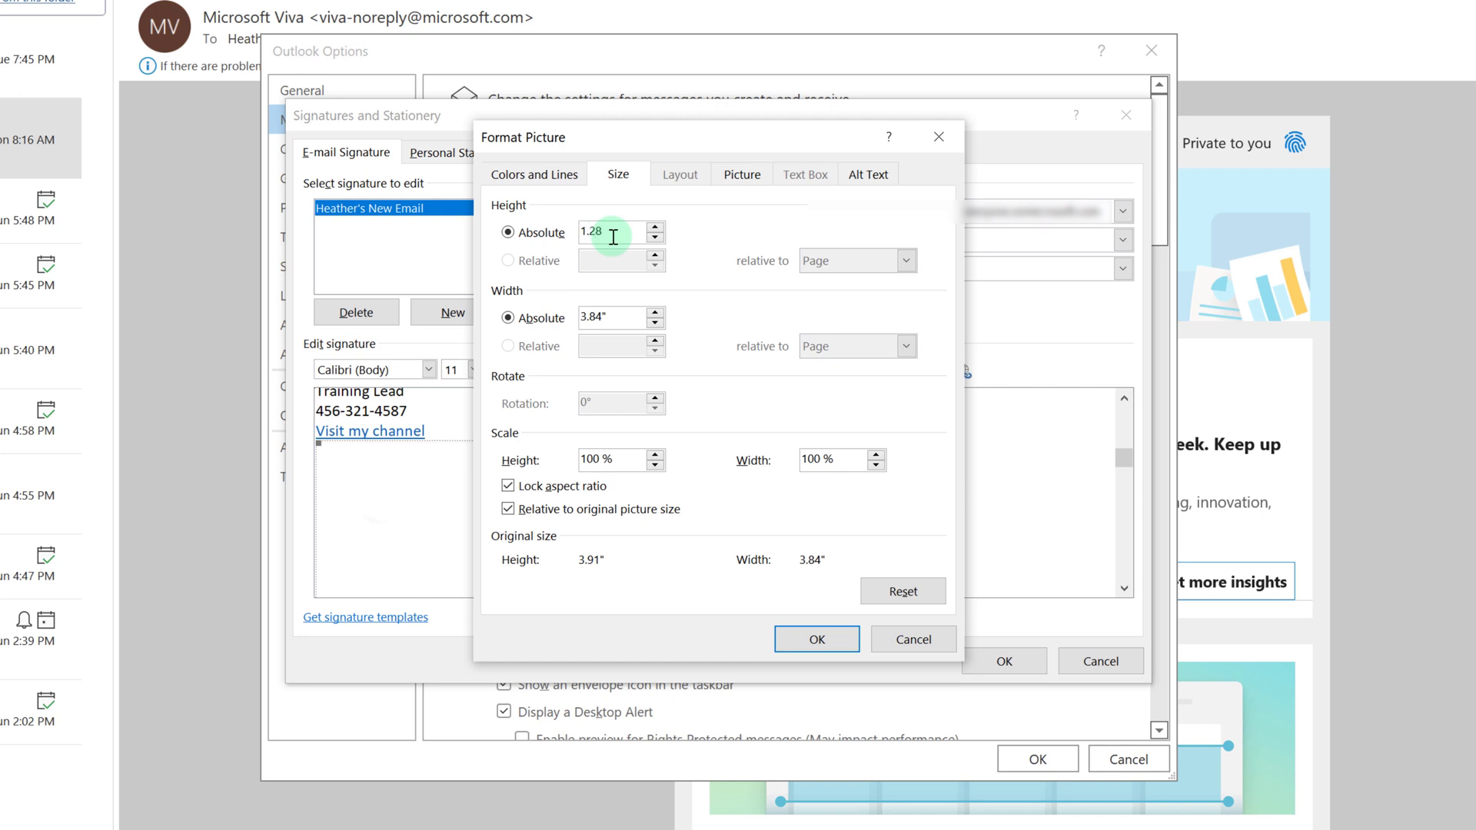
{"action": "type", "text": "1.28"}
{"action": "key", "text": "Return"}
{"action": "left_click", "coordinate": [571, 484]}
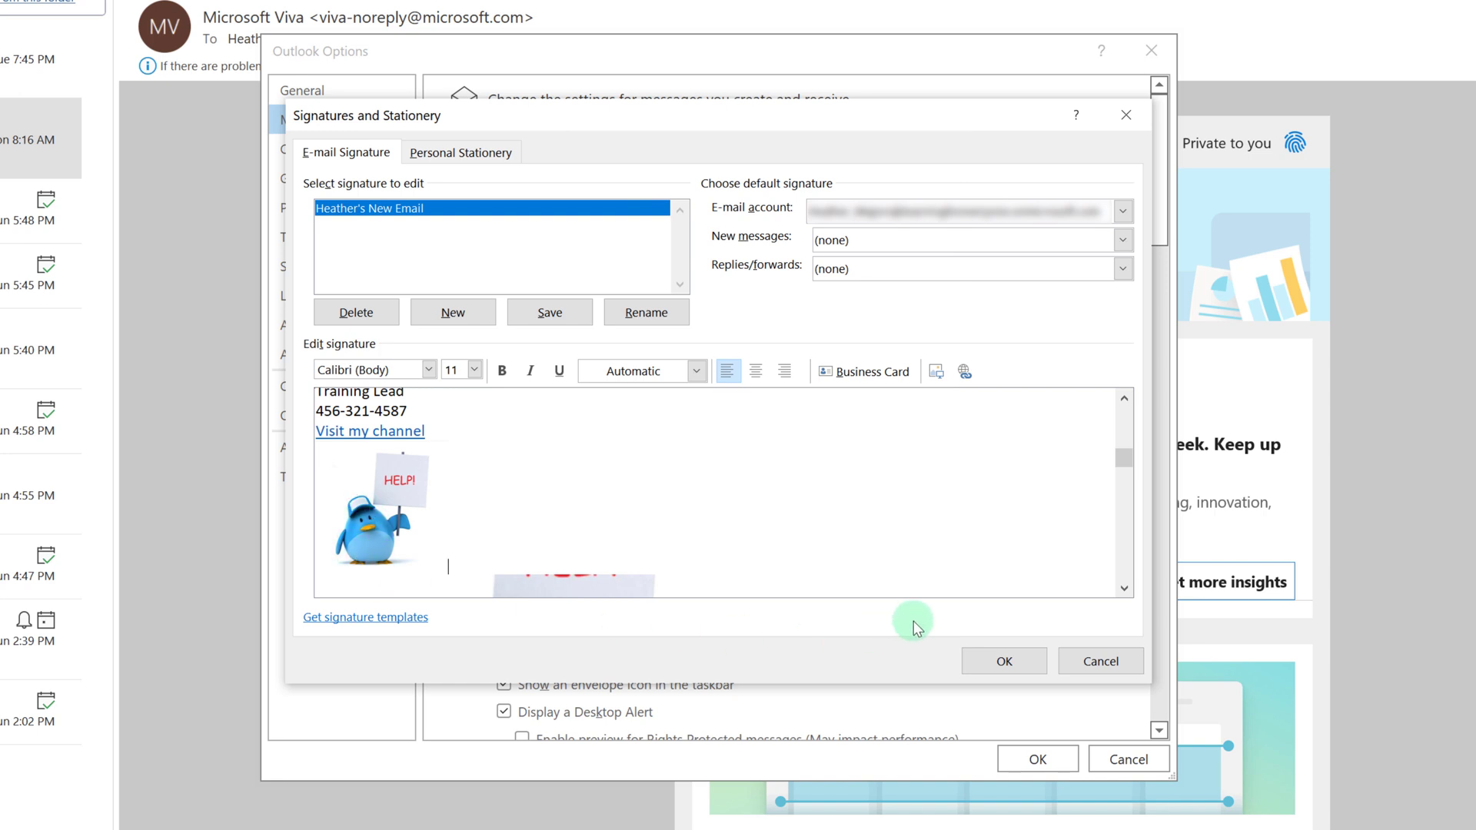
Save the first signature, then create a 'Reply' signature holding the sender's name and email link.
{"action": "left_click", "coordinate": [547, 315]}
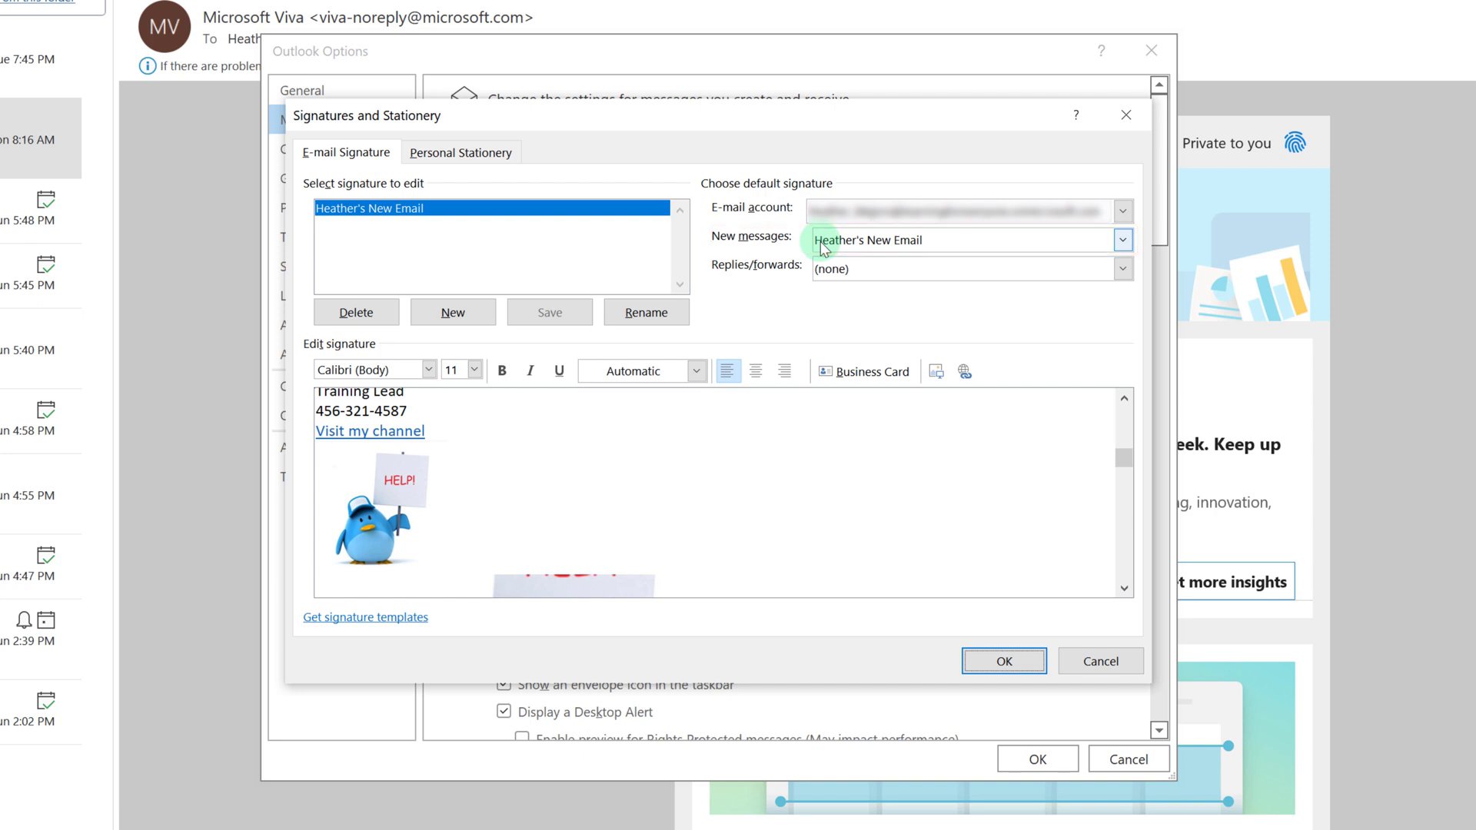
{"action": "left_click", "coordinate": [428, 313]}
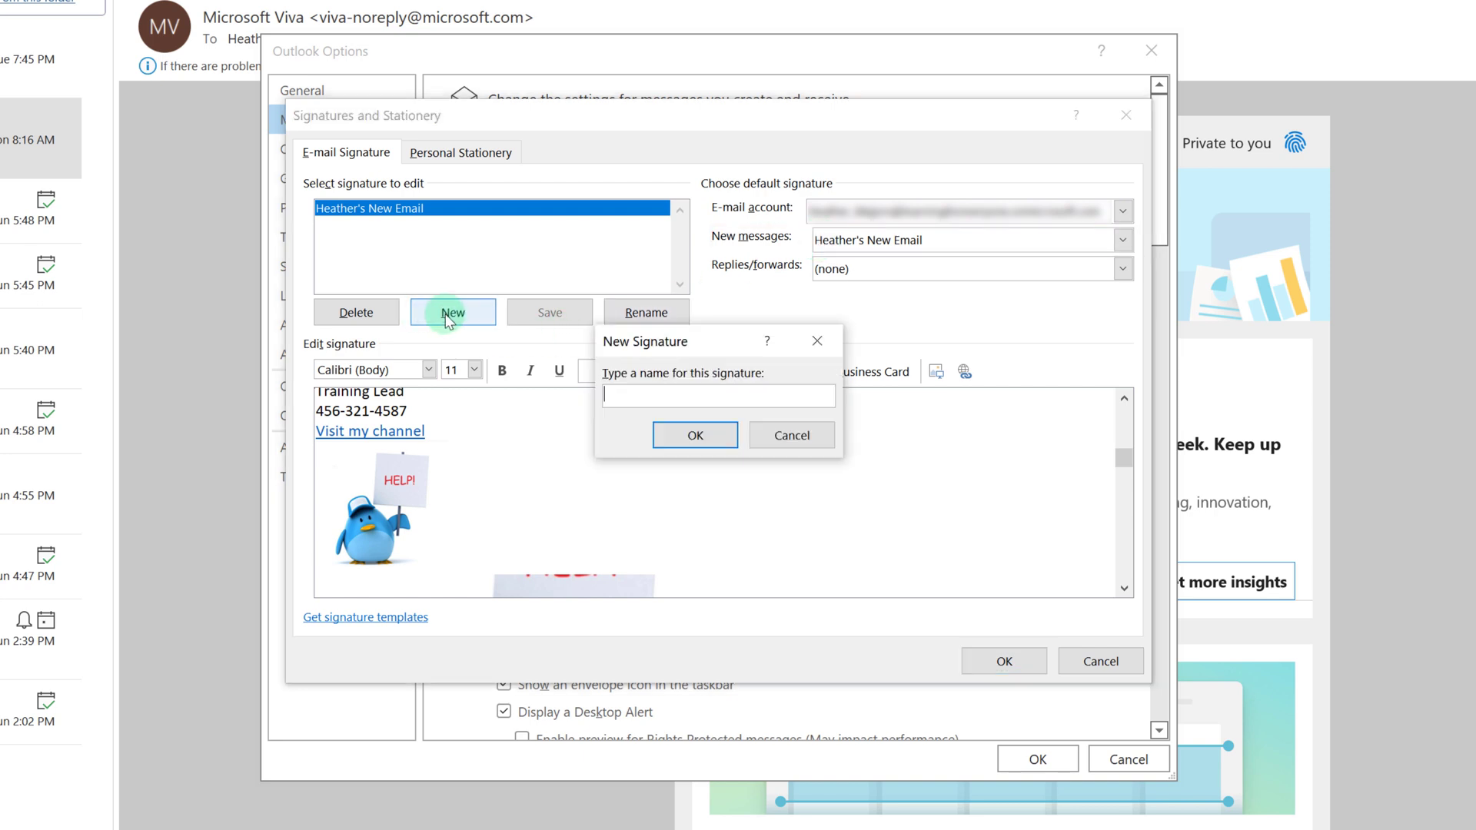
{"action": "type", "text": "H"}
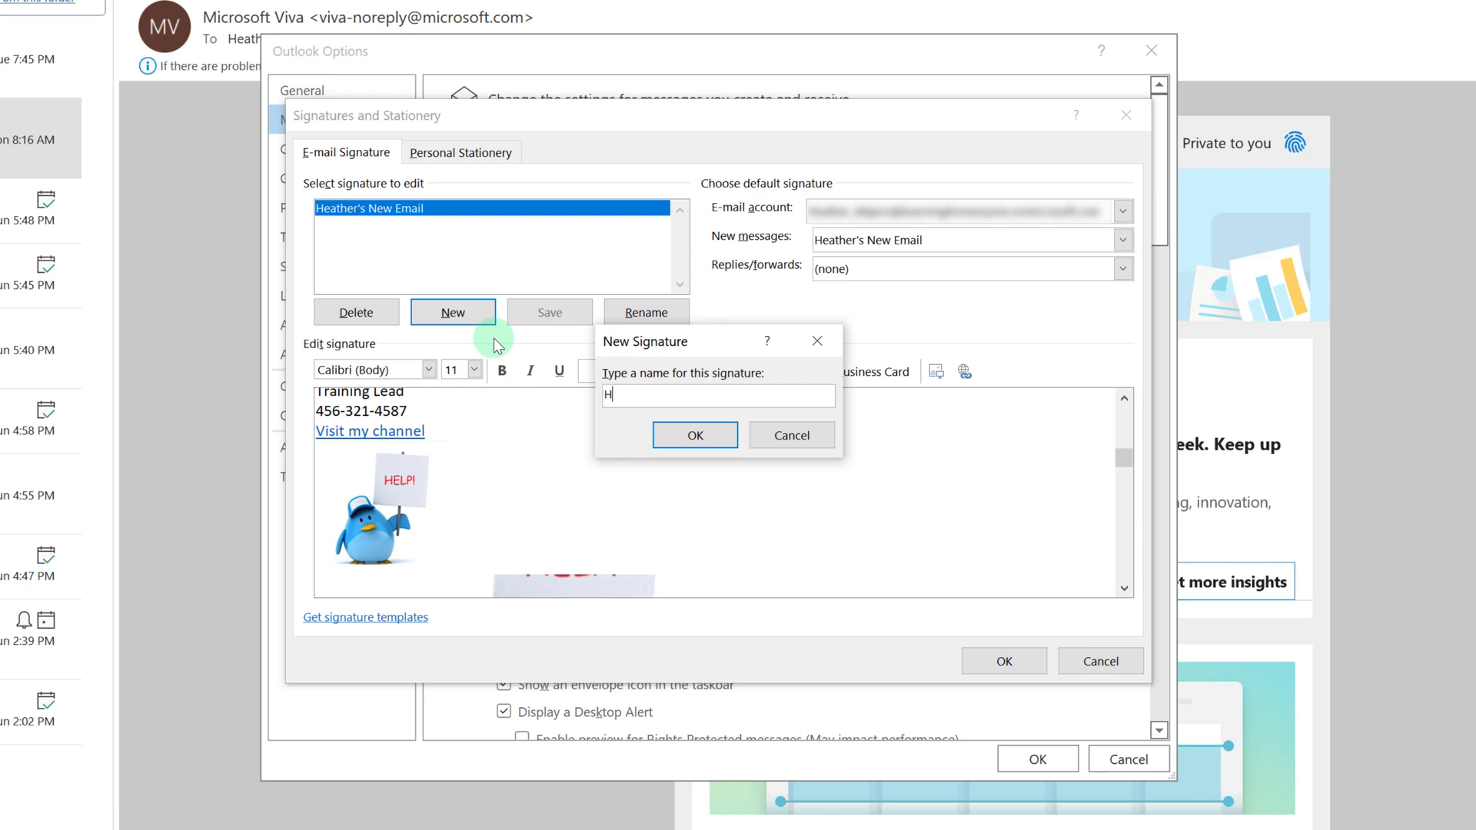
{"action": "type", "text": "eather's Reply"}
{"action": "left_click", "coordinate": [690, 433]}
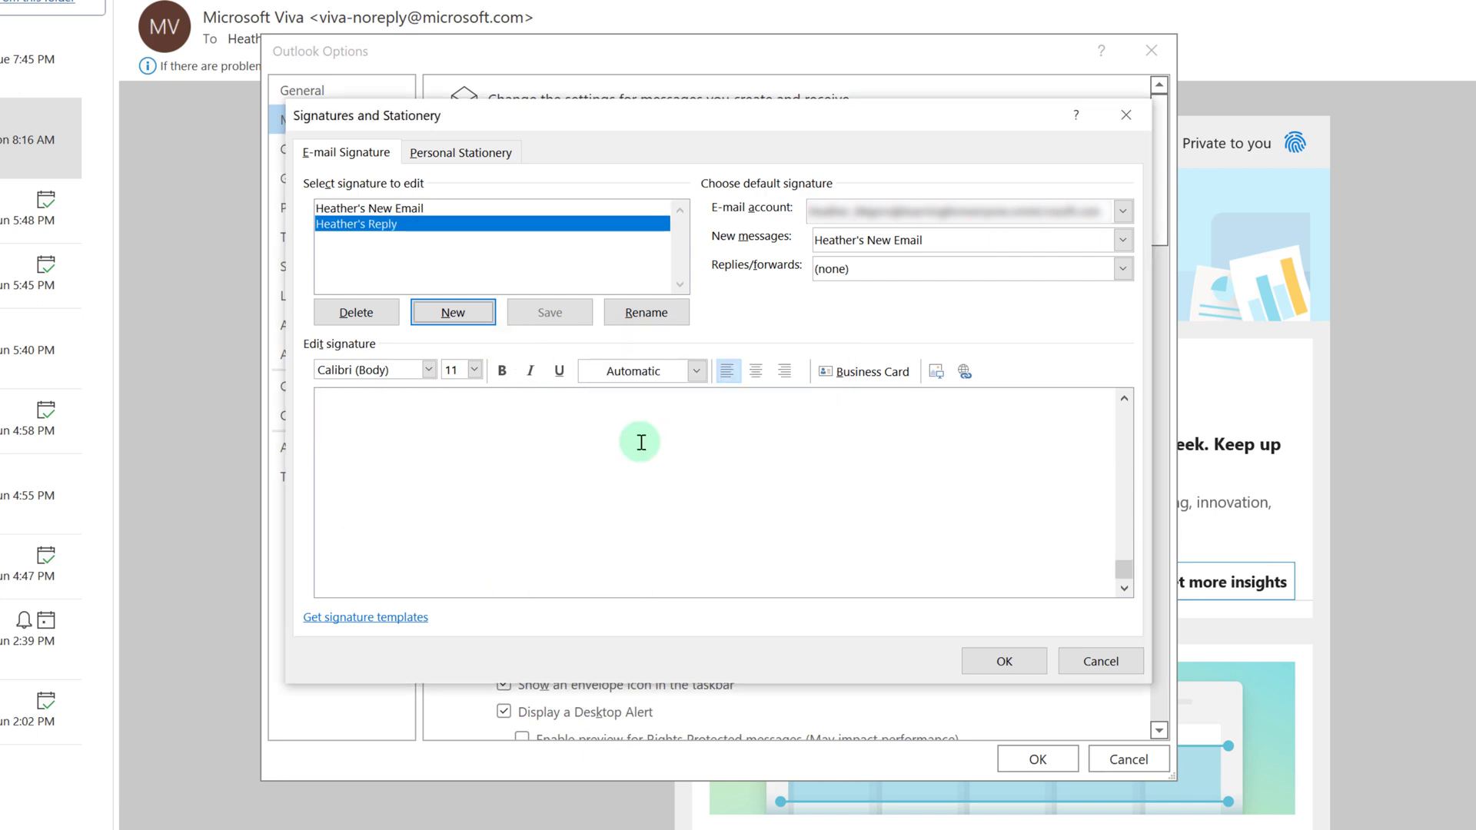
{"action": "left_click", "coordinate": [321, 453]}
{"action": "key", "text": "Return"}
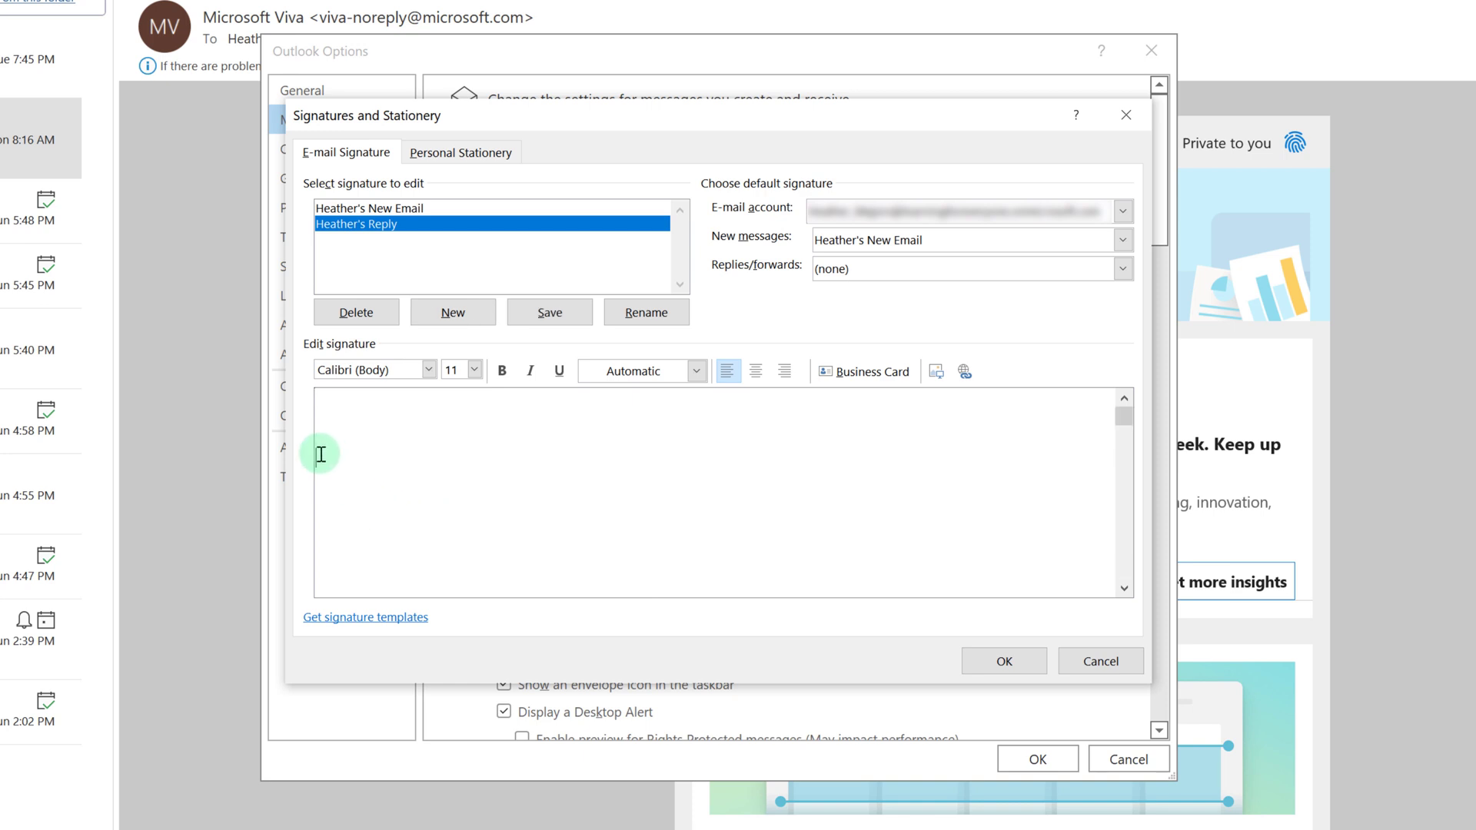
{"action": "type", "text": "Heather M"}
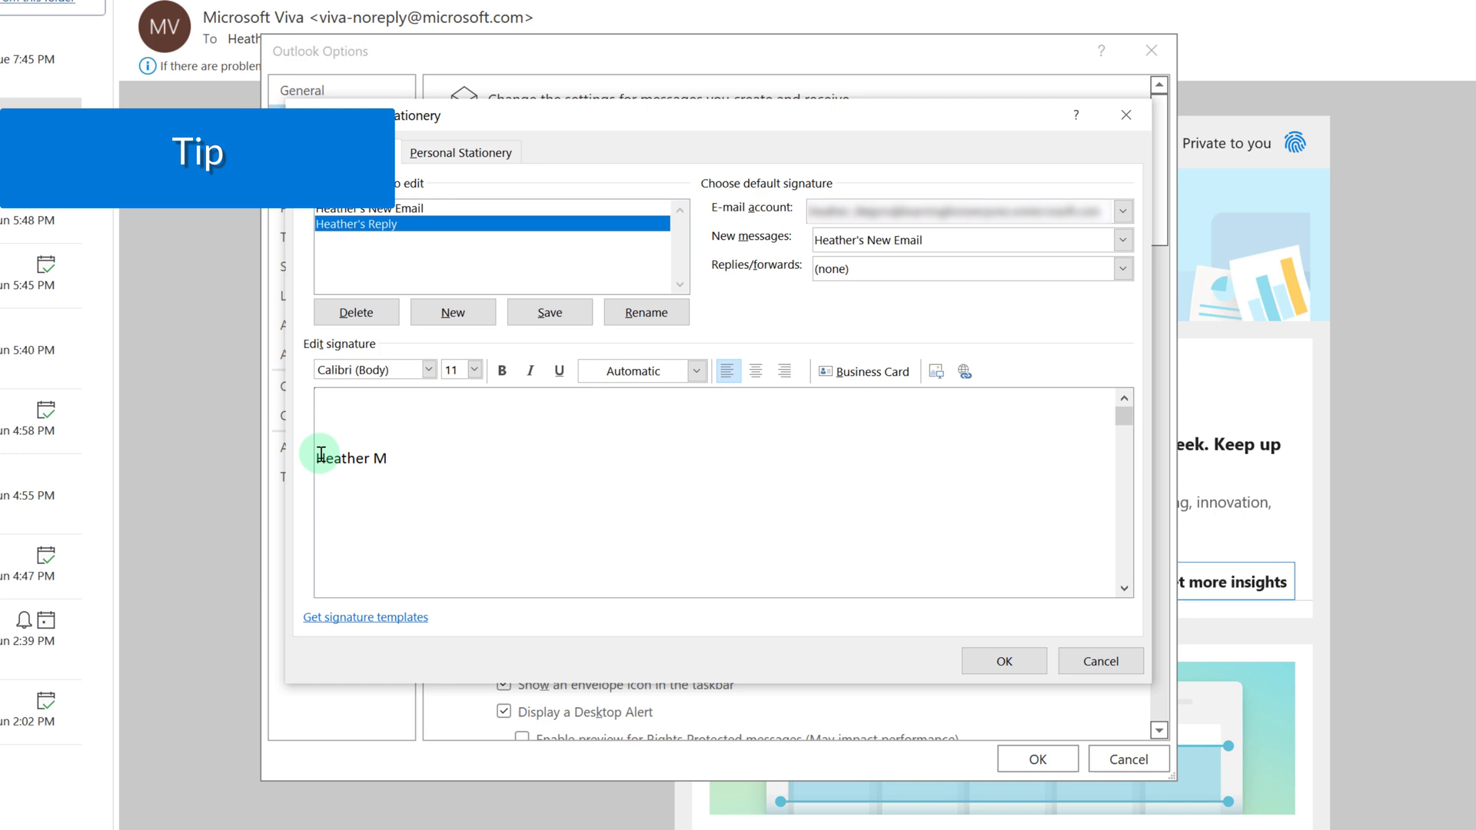
{"action": "type", "text": "ajors myemail"}
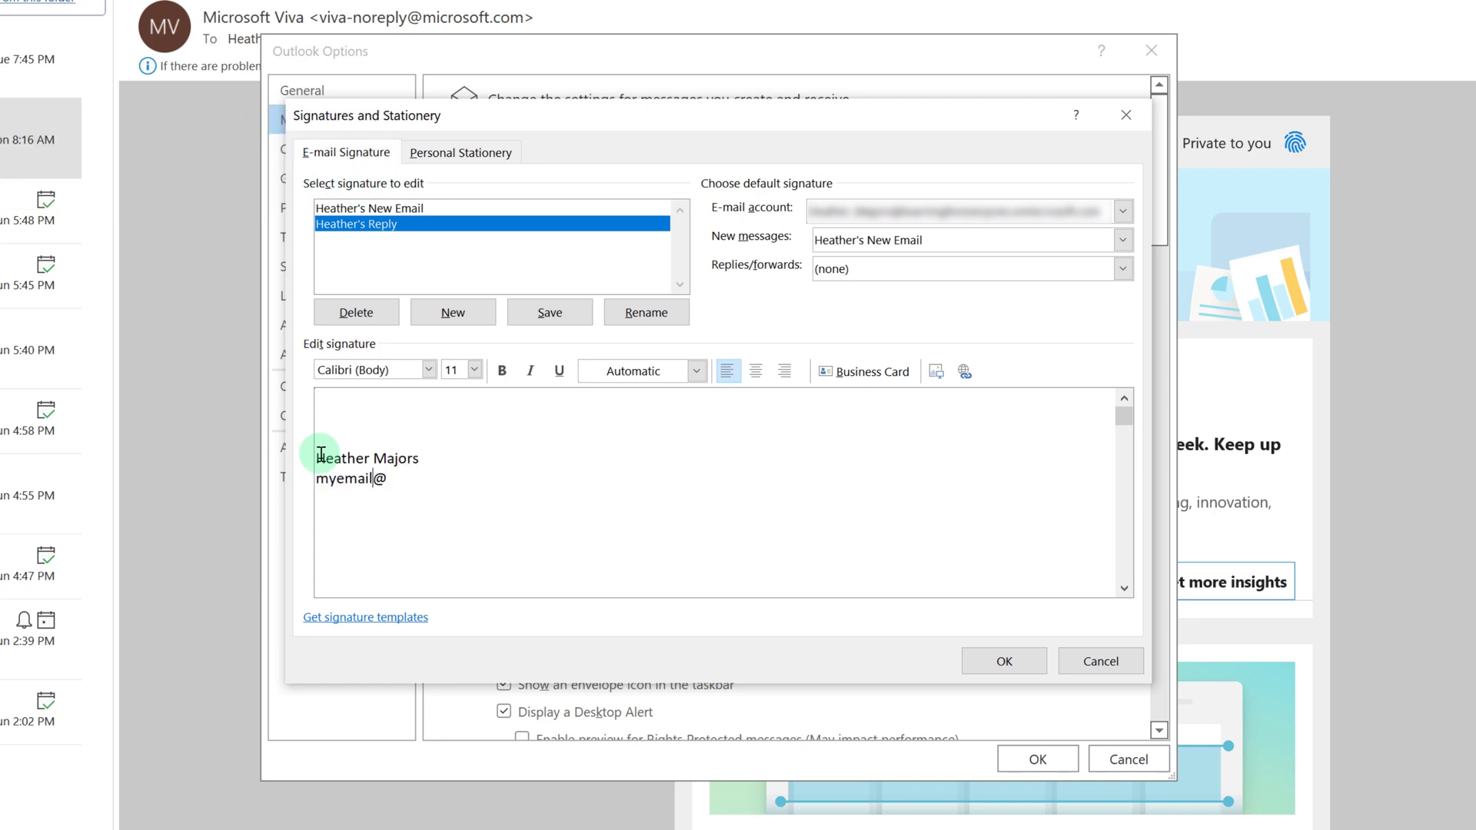
{"action": "type", "text": "@company.com"}
{"action": "key", "text": "Return"}
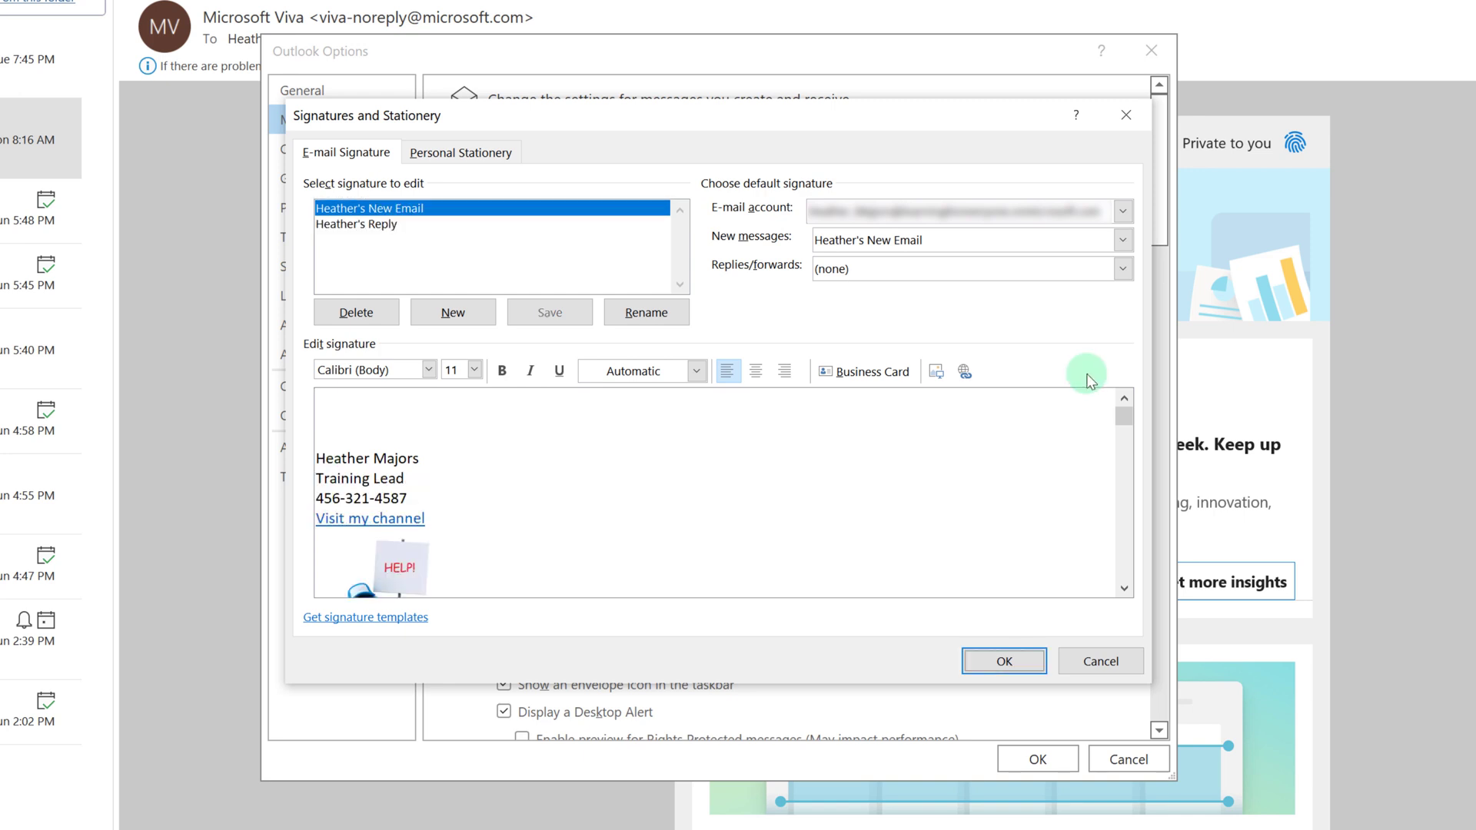
Make the Reply signature the replies/forwards default and close both dialogs.
{"action": "left_click", "coordinate": [1123, 268]}
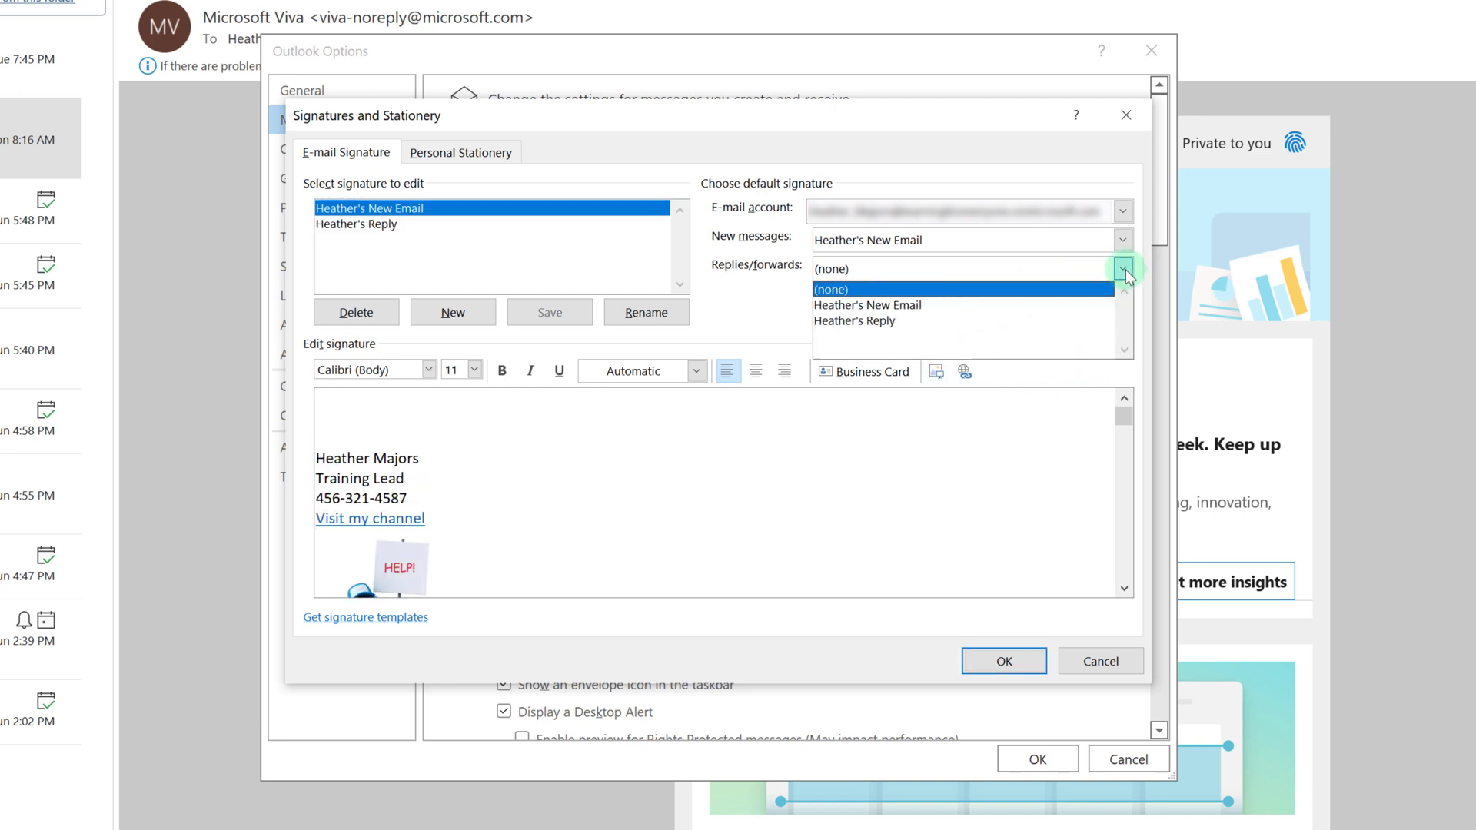
{"action": "left_click", "coordinate": [872, 321]}
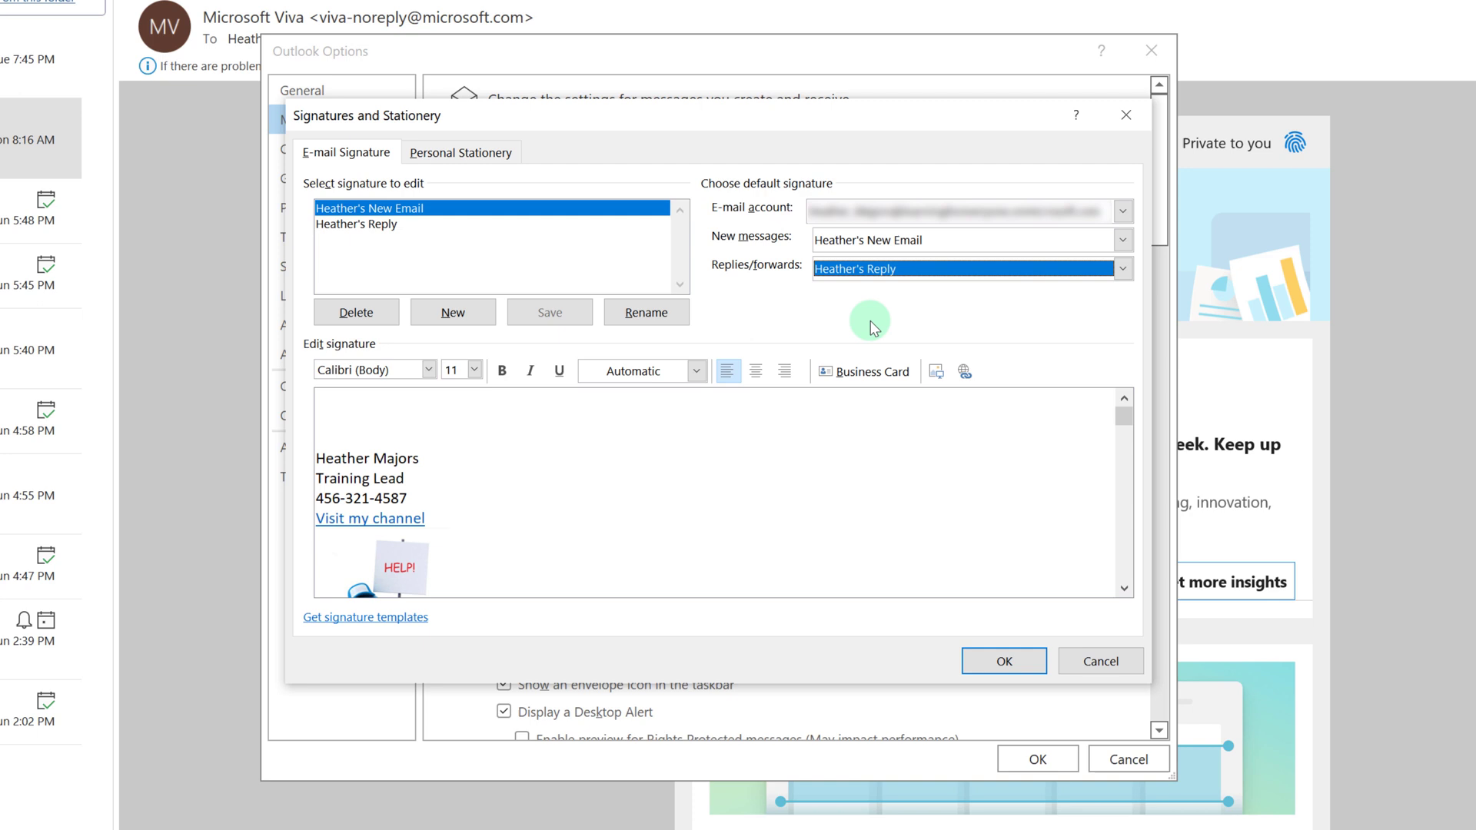
{"action": "left_click", "coordinate": [1008, 664]}
{"action": "left_click", "coordinate": [1032, 763]}
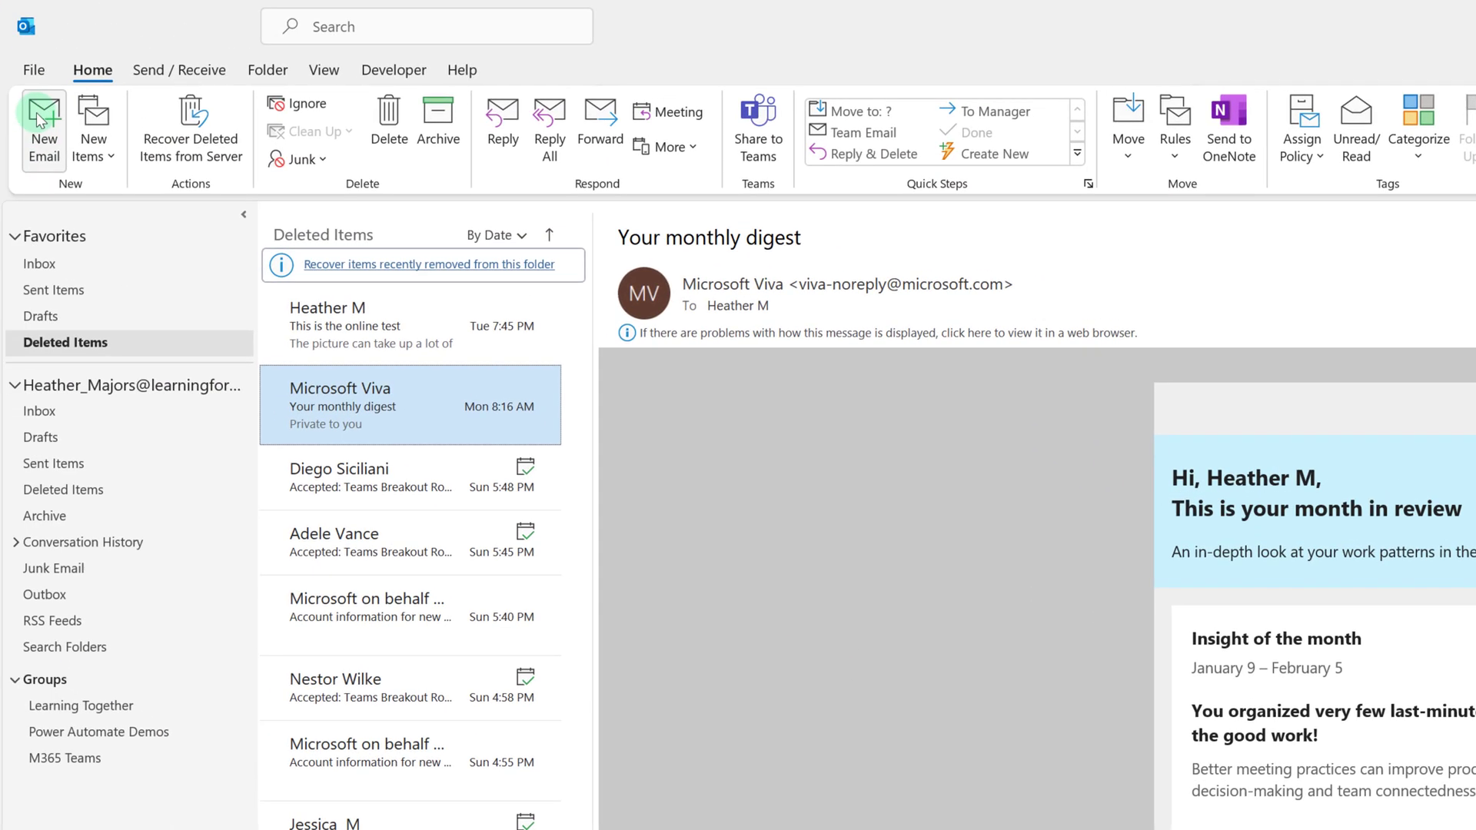
Address a new email to yourself, subject 'This is a test for the video', body 'Why Does Outlook Hate Me???'.
{"action": "left_click", "coordinate": [37, 113]}
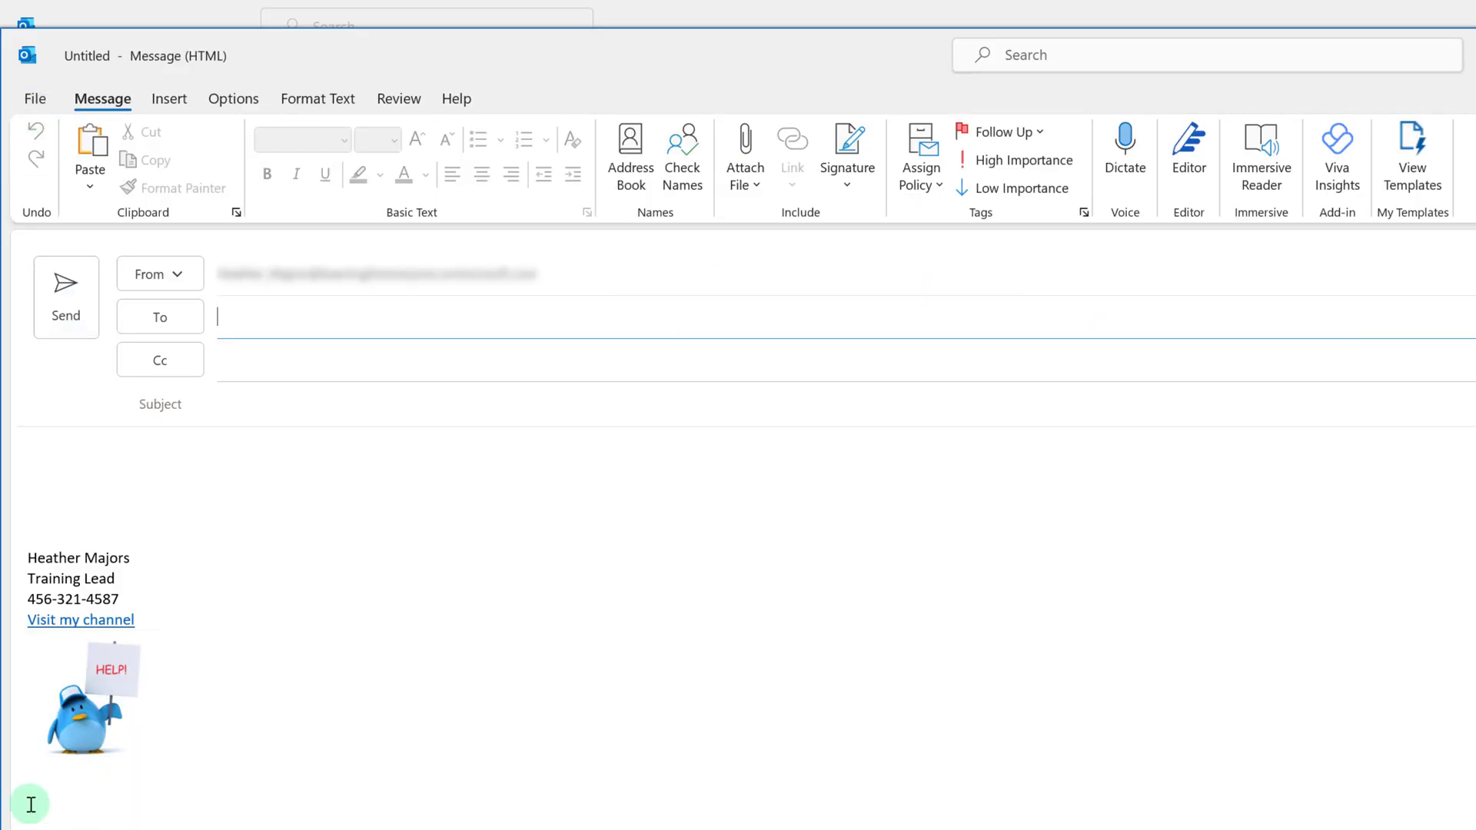
{"action": "type", "text": "Heather M"}
{"action": "left_click", "coordinate": [318, 396]}
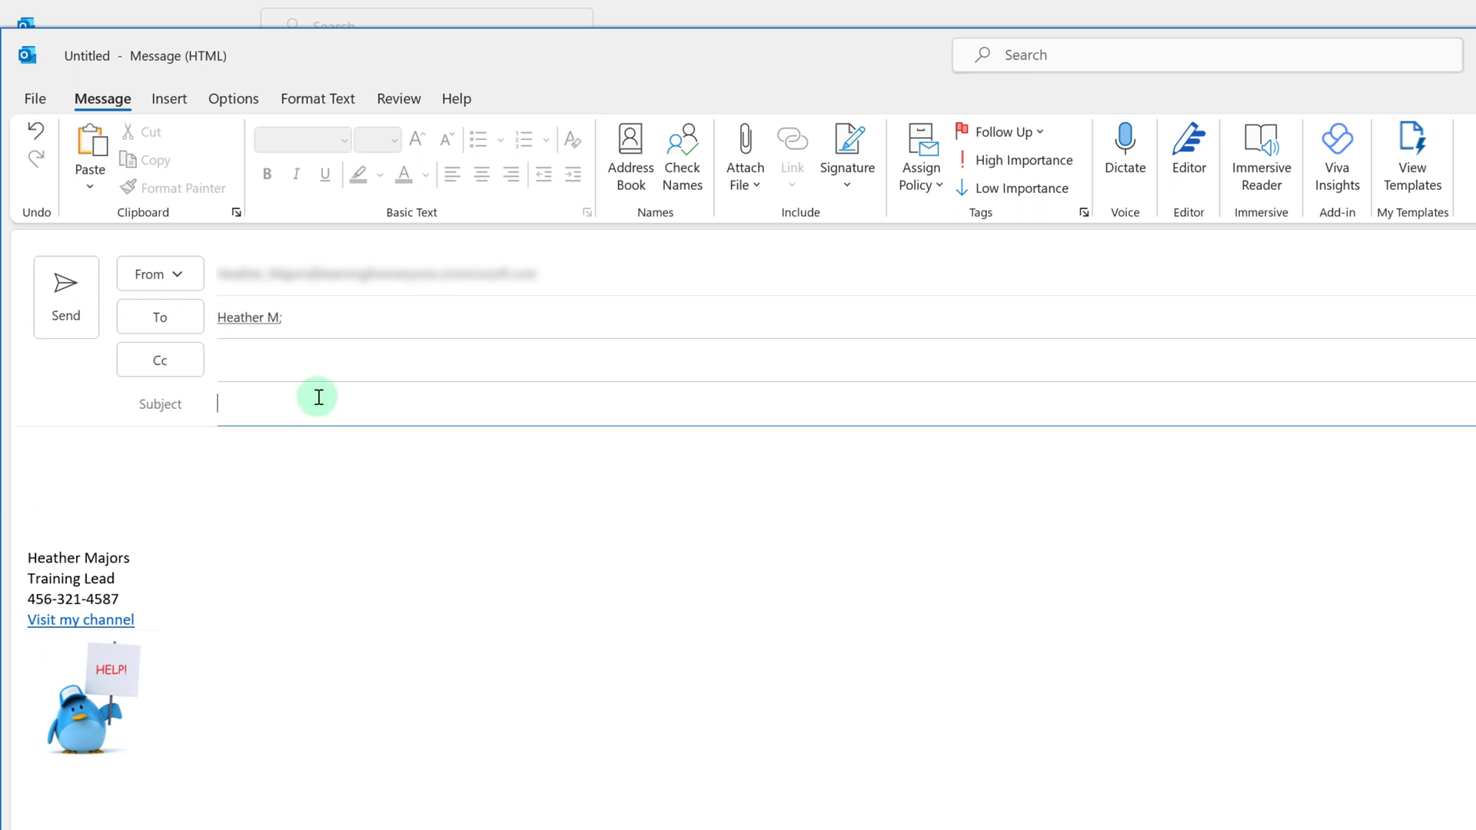
{"action": "type", "text": "This is a test for the video"}
{"action": "key", "text": "Tab"}
{"action": "type", "text": "Why Does Outlook Hate M"}
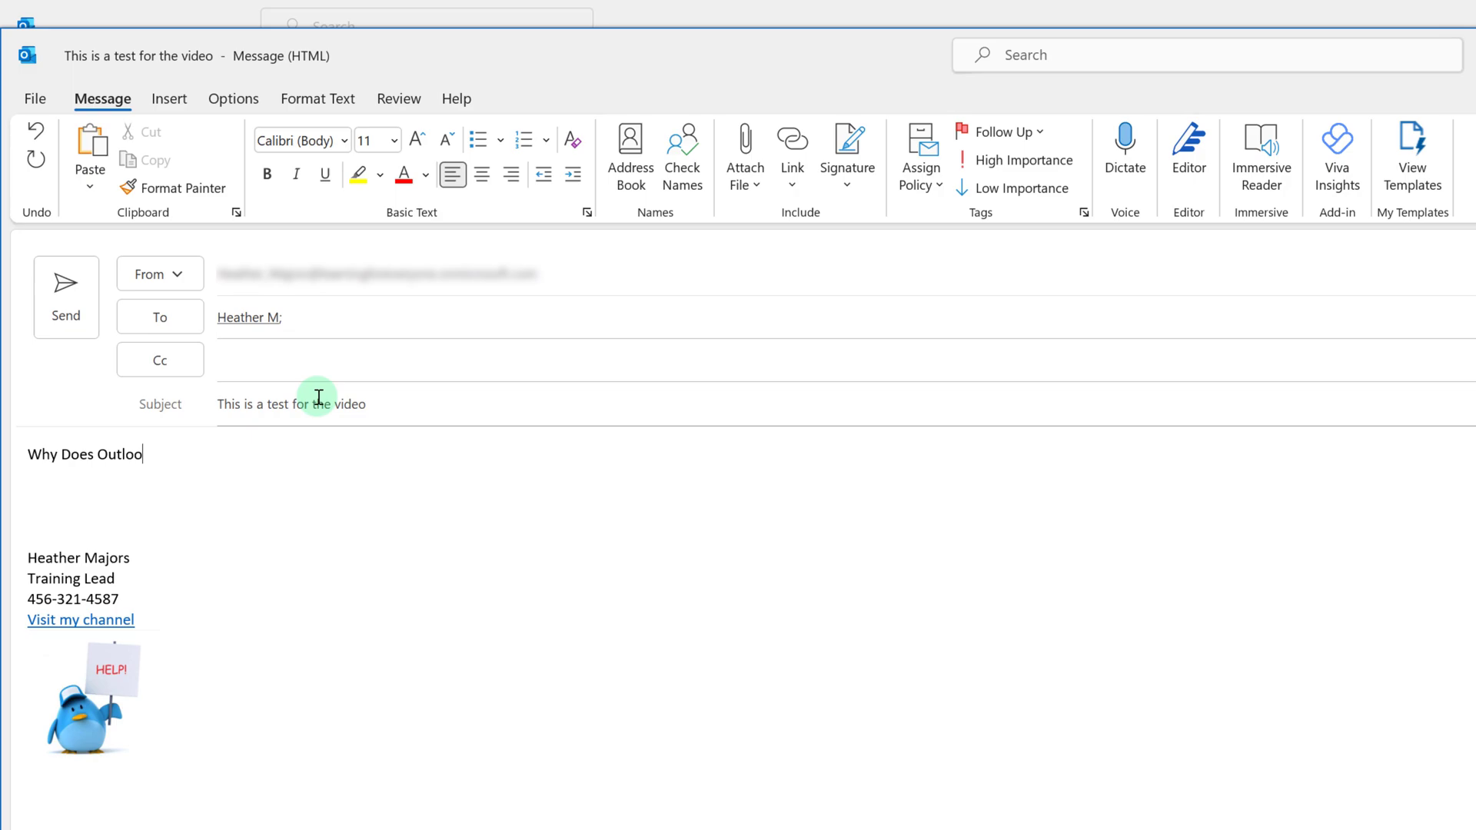
{"action": "type", "text": "e???"}
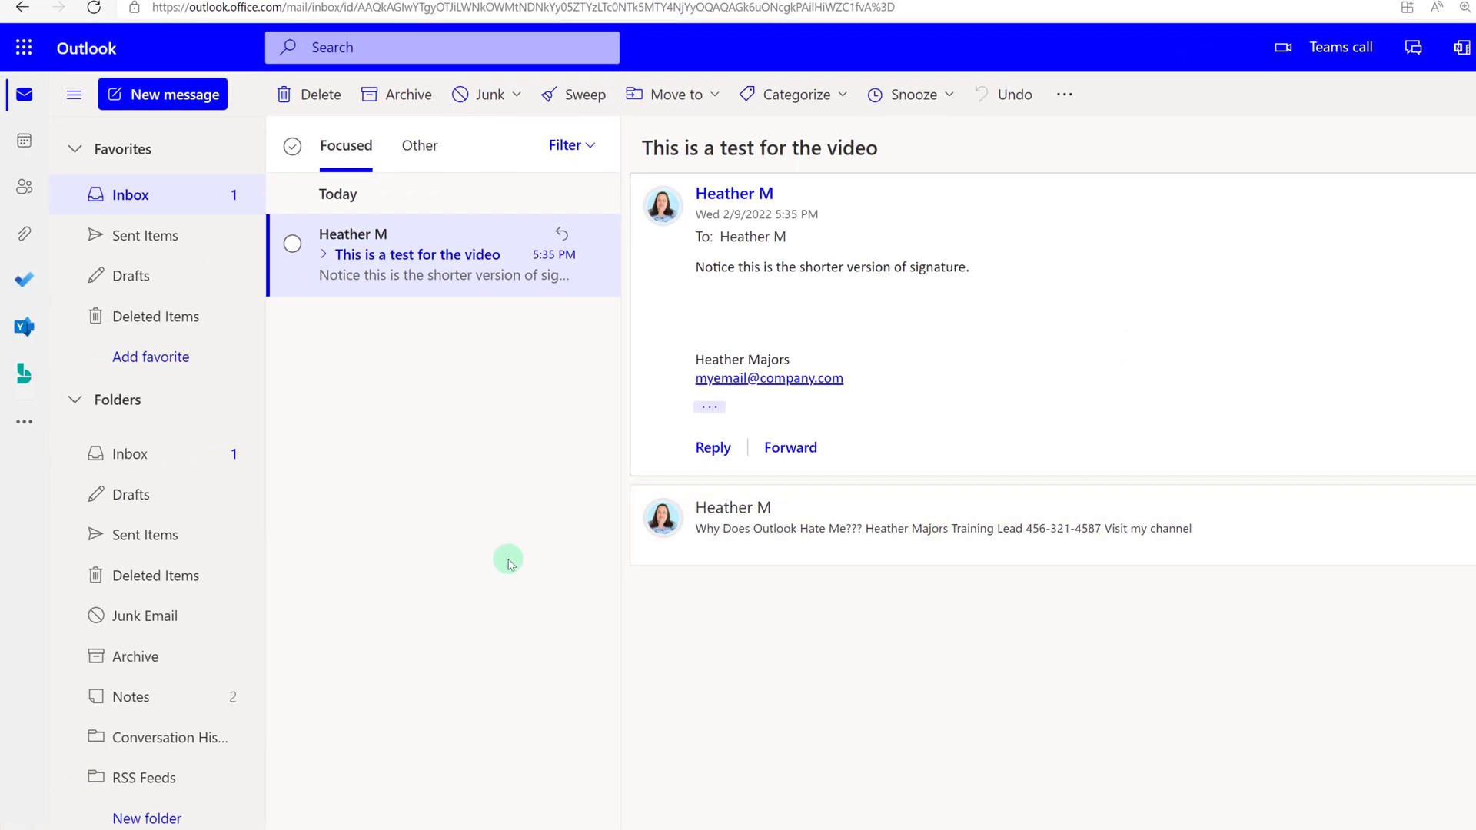
Discard a blank web message and open View all Outlook settings from the gear menu.
{"action": "left_click", "coordinate": [166, 100]}
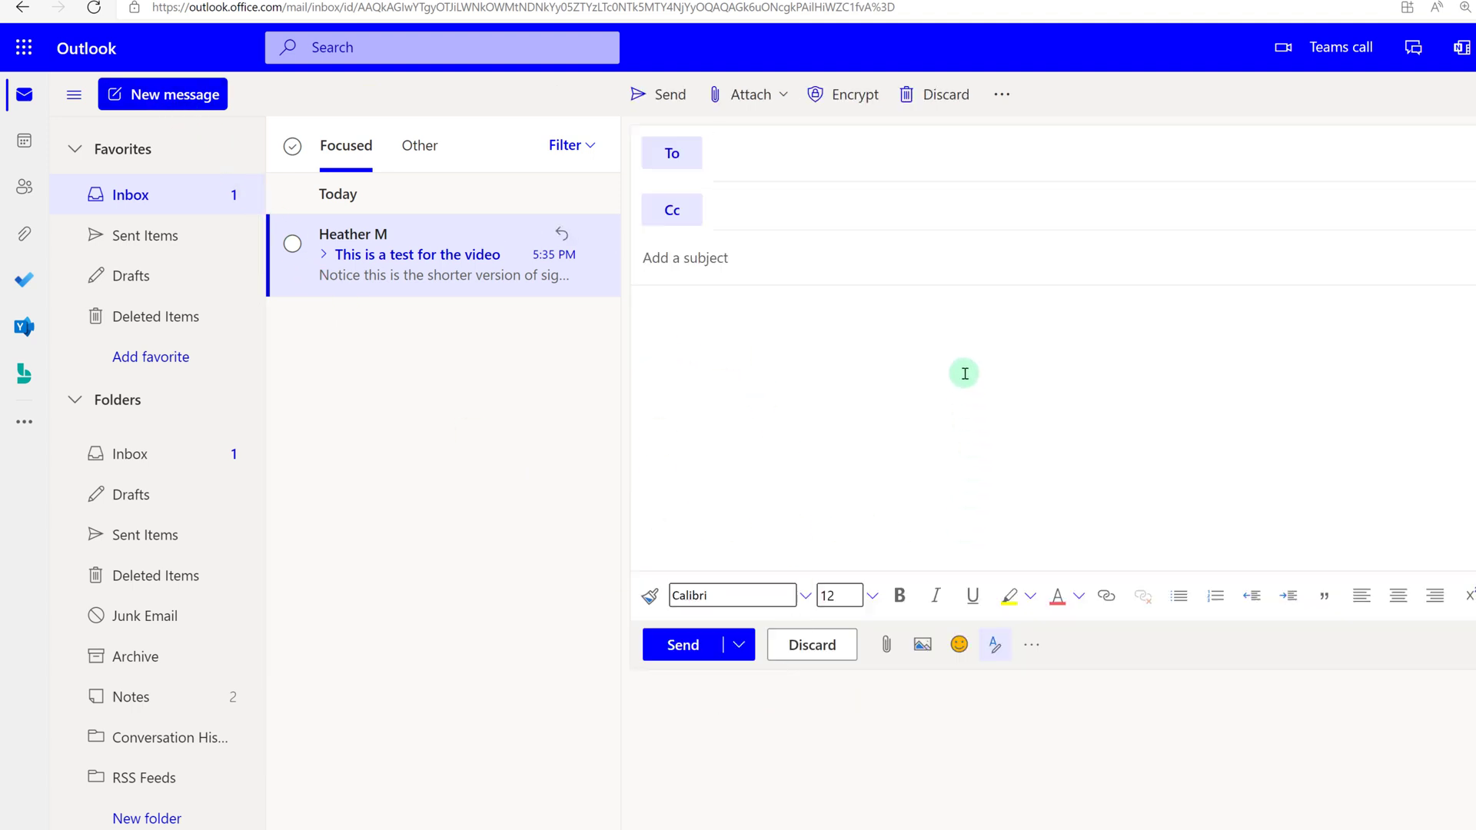
{"action": "left_click", "coordinate": [811, 644]}
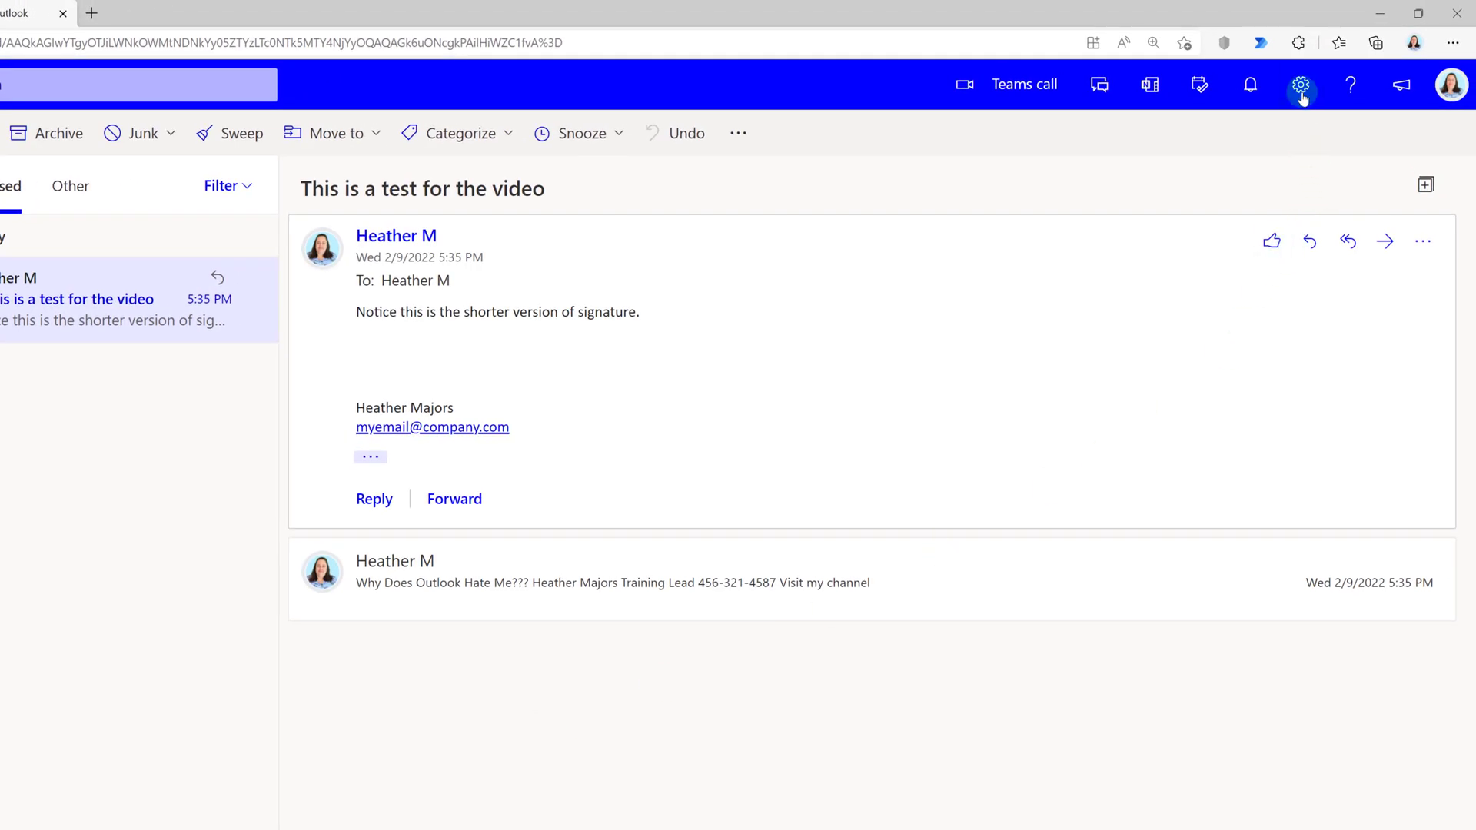
{"action": "left_click", "coordinate": [1300, 88]}
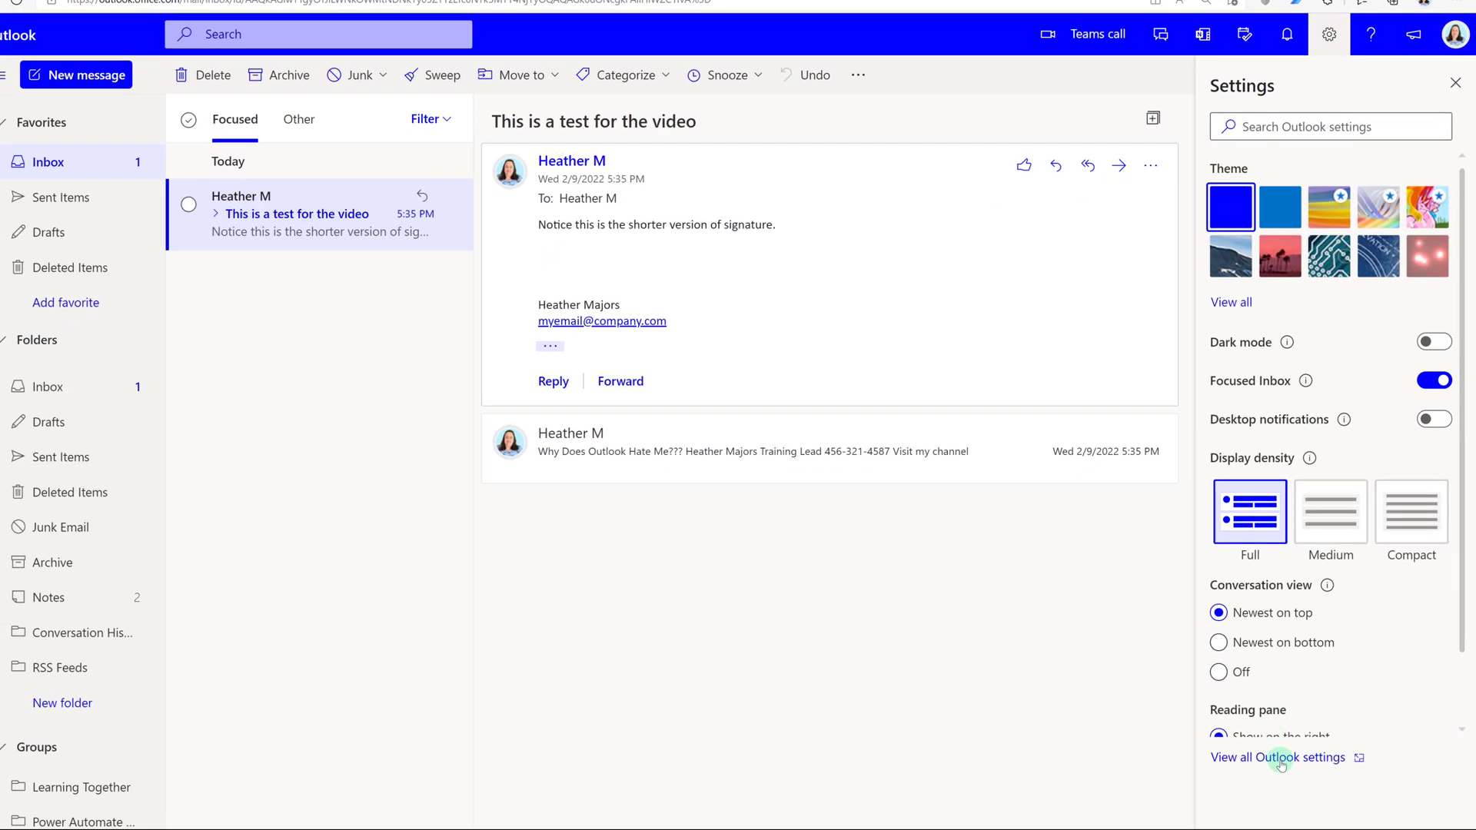
{"action": "left_click", "coordinate": [1280, 758]}
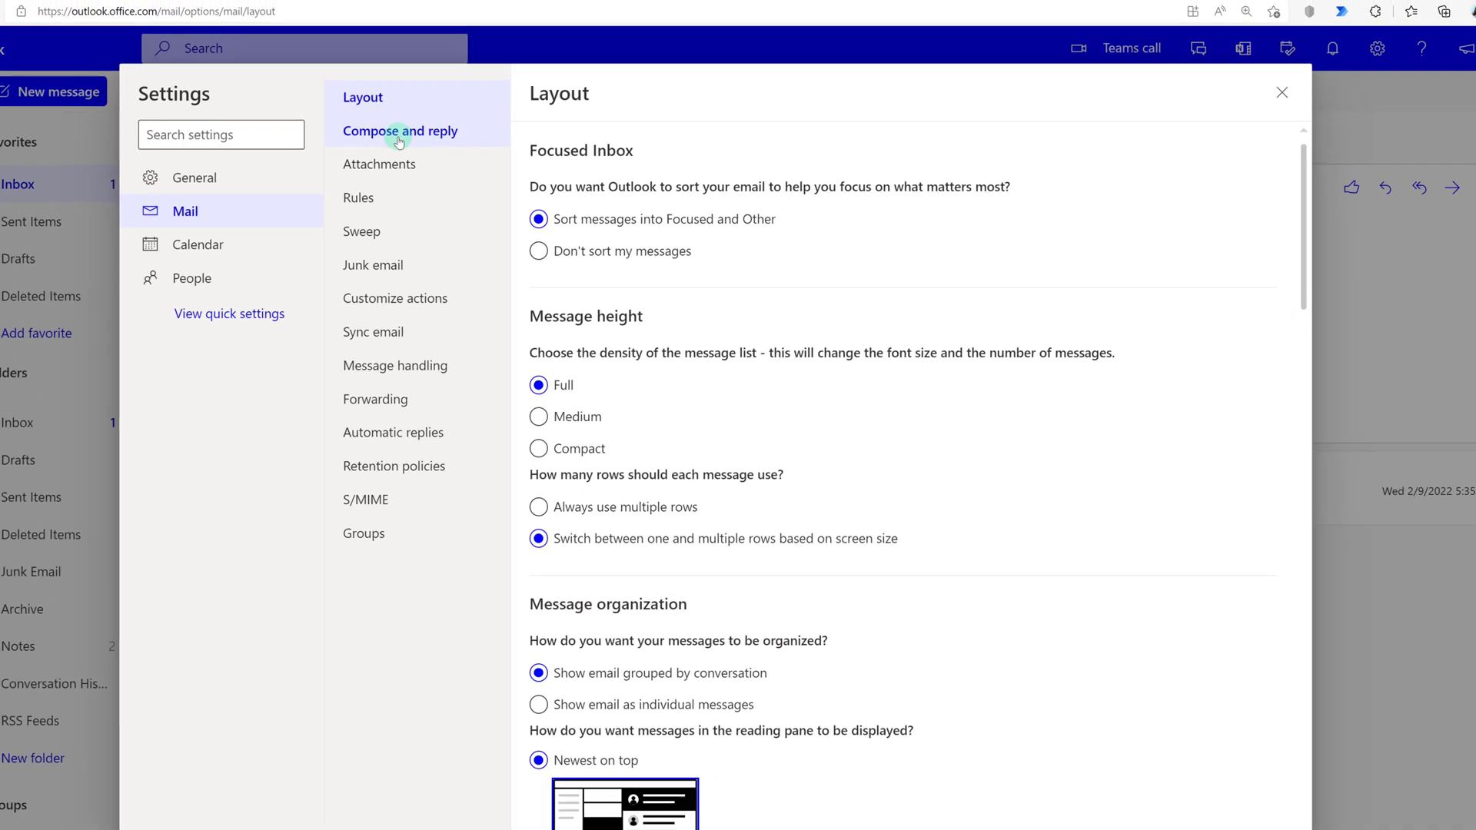
In Compose and reply, name a new signature '… Online' and paste the name, title, phone and channel link.
{"action": "left_click", "coordinate": [399, 141]}
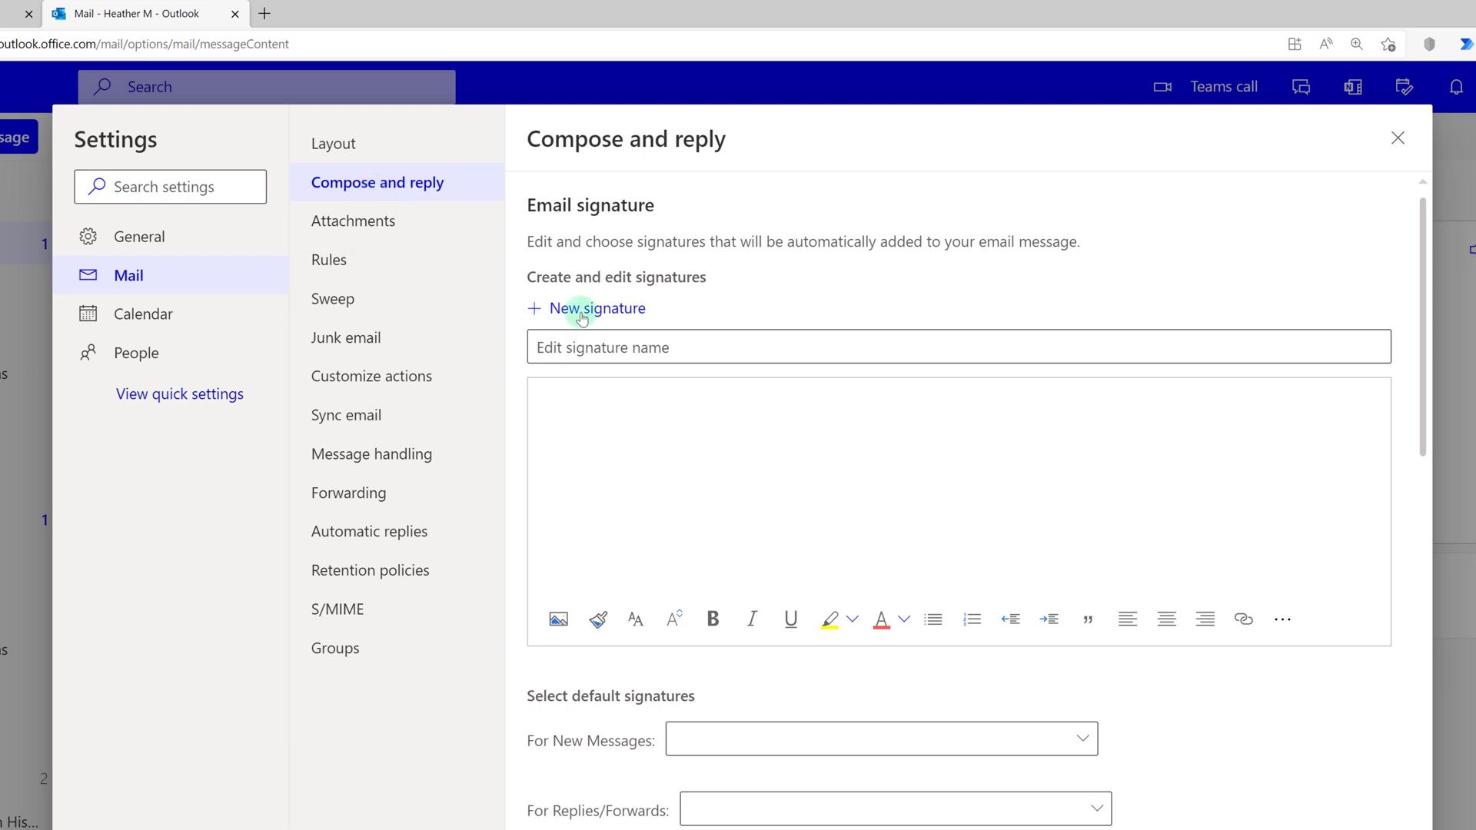
{"action": "left_click", "coordinate": [602, 350]}
{"action": "type", "text": "H"}
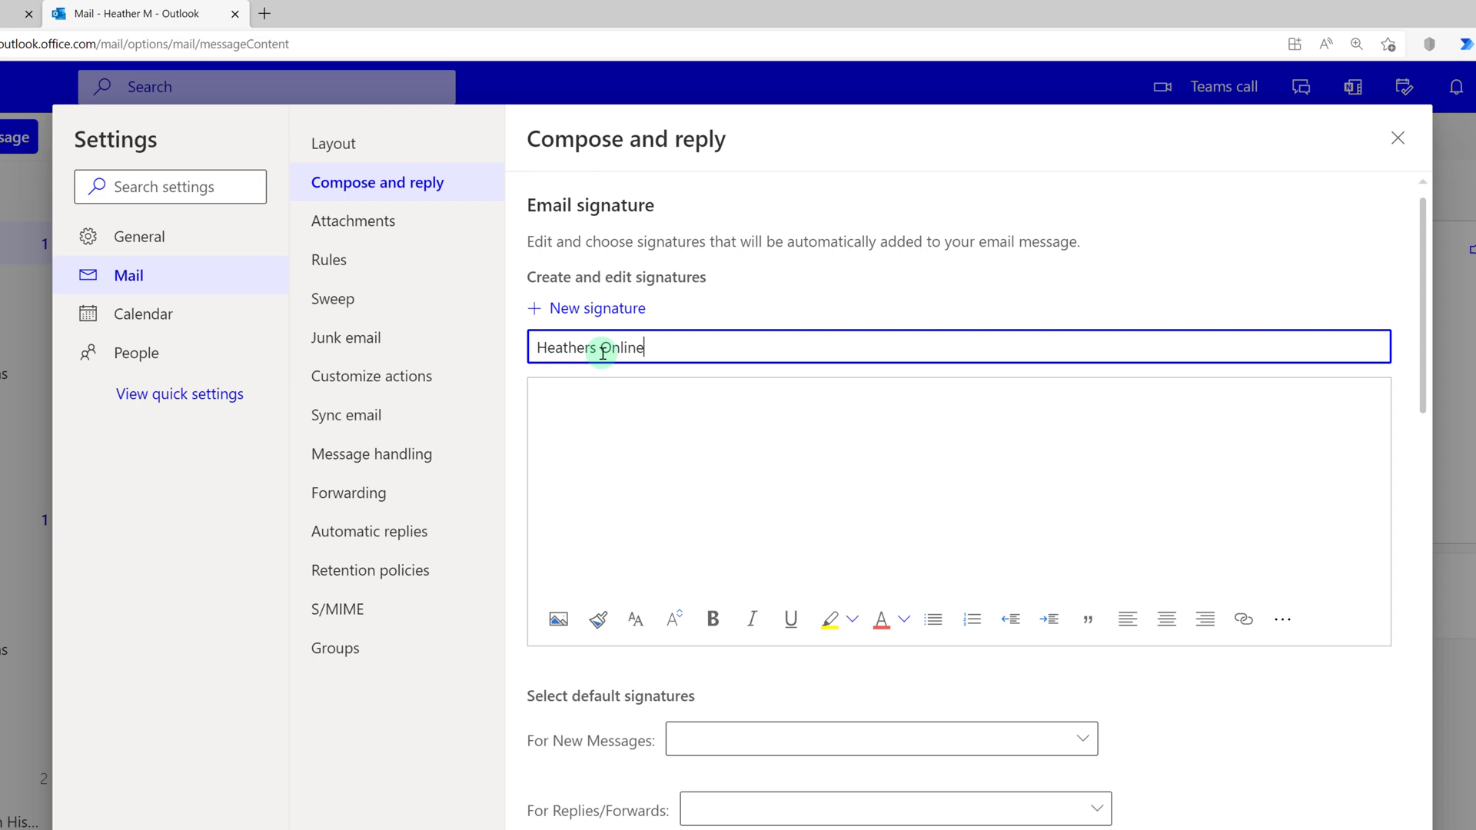
{"action": "type", "text": "eathers Online"}
{"action": "left_click", "coordinate": [684, 445]}
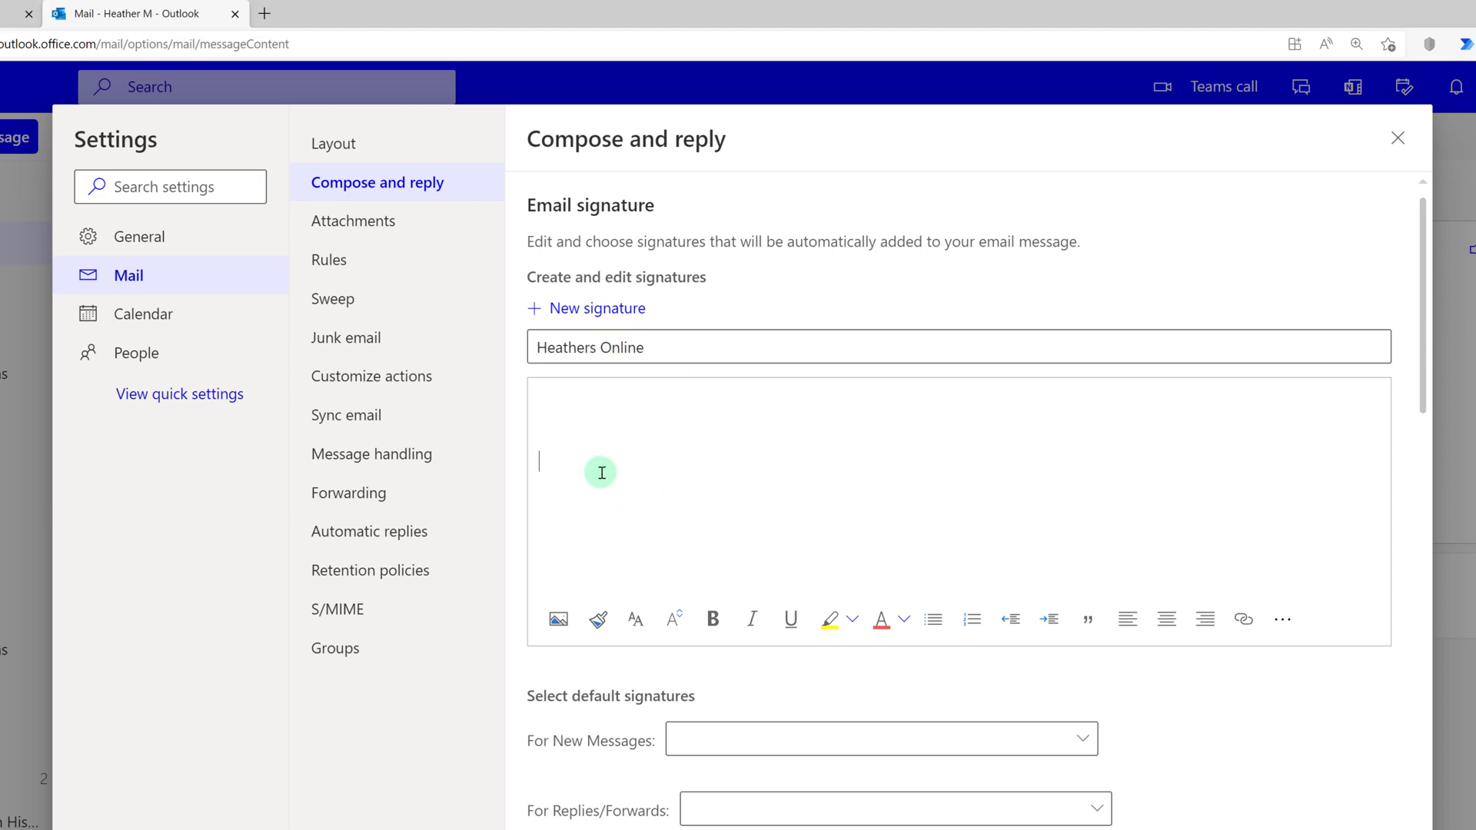
{"action": "key", "text": "ctrl+v"}
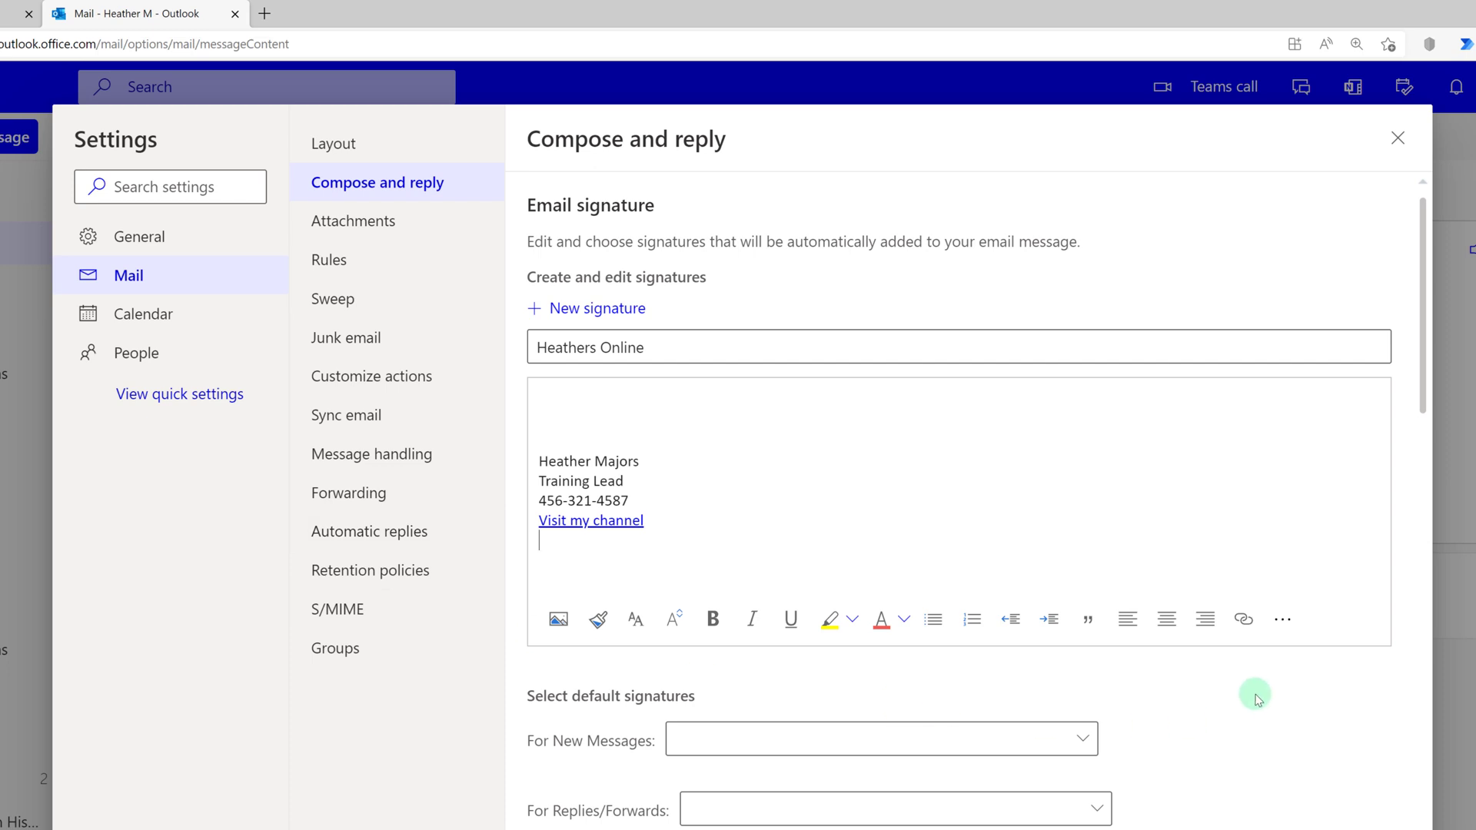
Add the Like image to the signature, set it to Small, and drag it smaller still.
{"action": "left_click", "coordinate": [557, 619]}
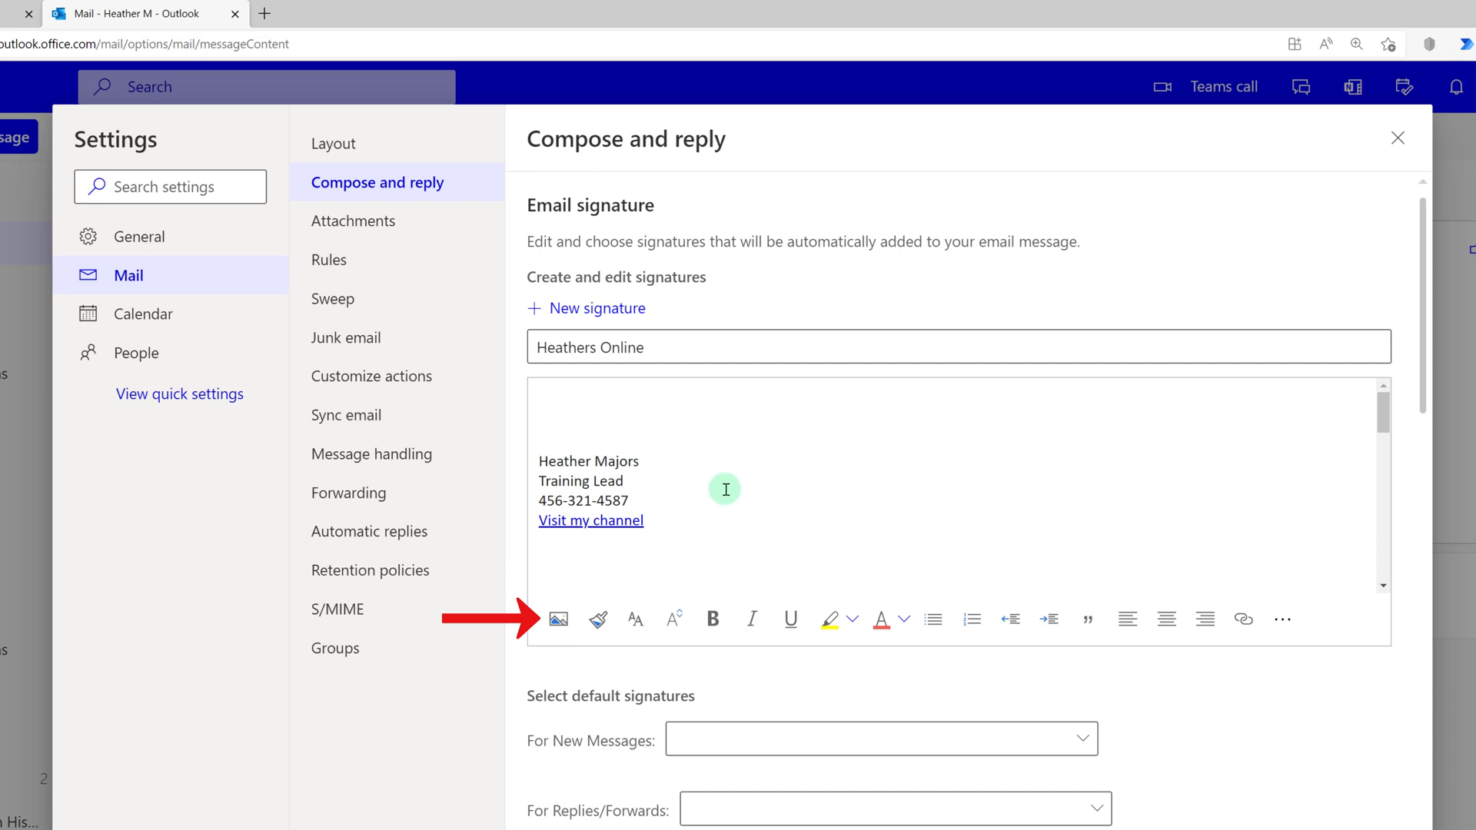
{"action": "scroll", "coordinate": [725, 489], "scroll_direction": "down", "scroll_amount": 5}
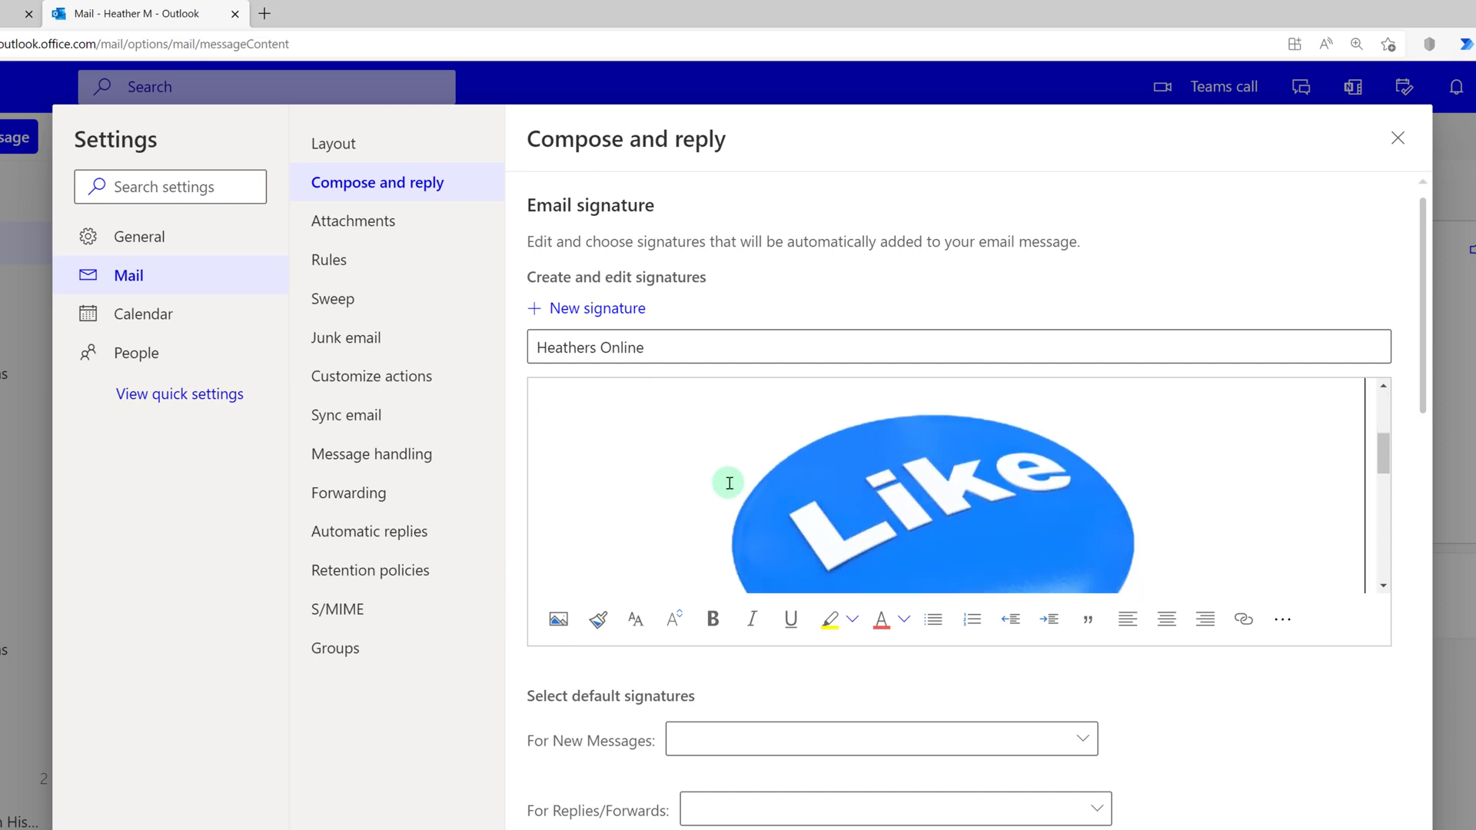
{"action": "scroll", "coordinate": [729, 482], "scroll_direction": "down", "scroll_amount": 2}
{"action": "right_click", "coordinate": [663, 476]}
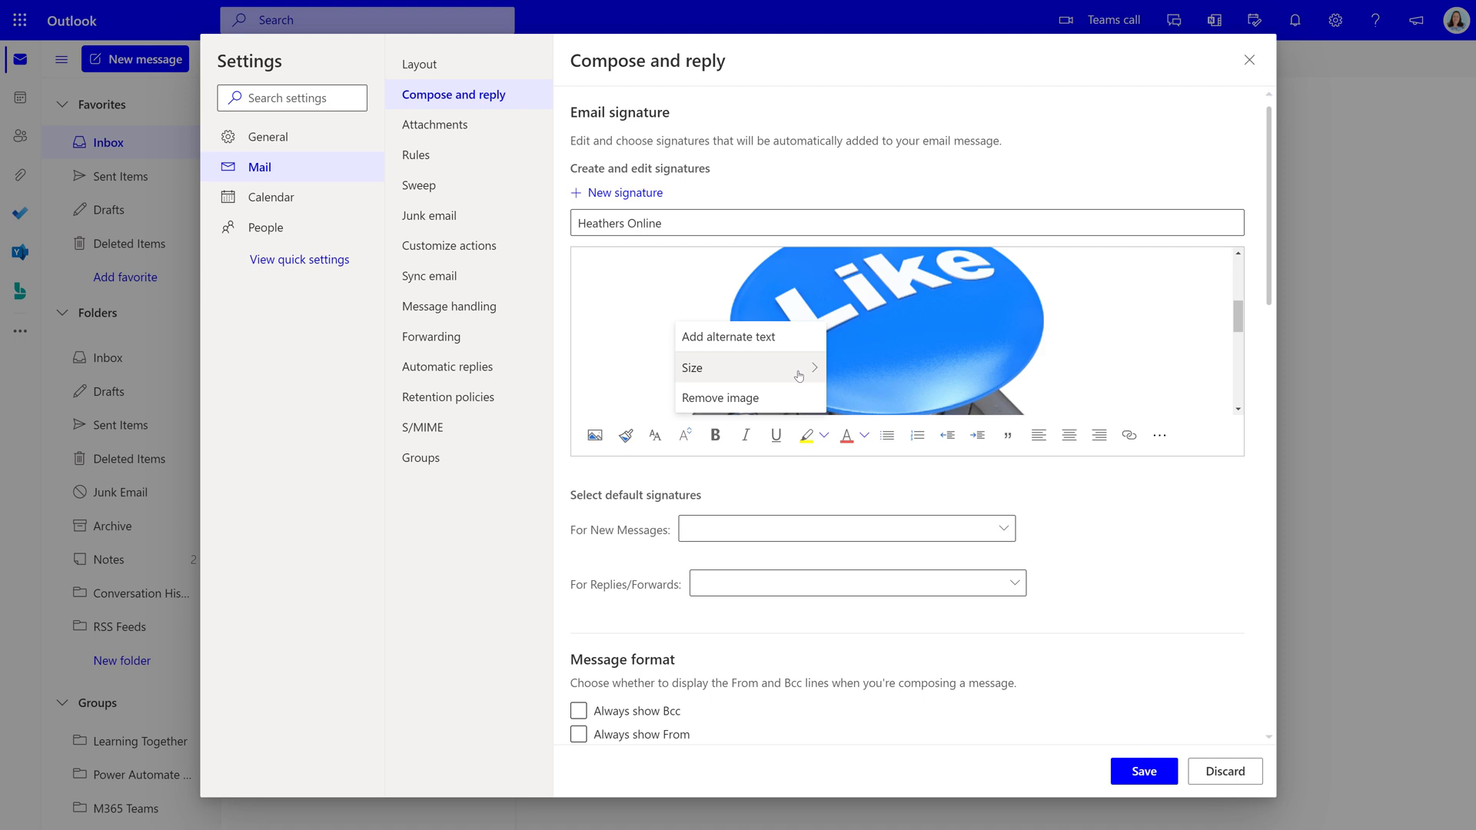
{"action": "mouse_move", "coordinate": [798, 376]}
{"action": "left_click", "coordinate": [874, 399]}
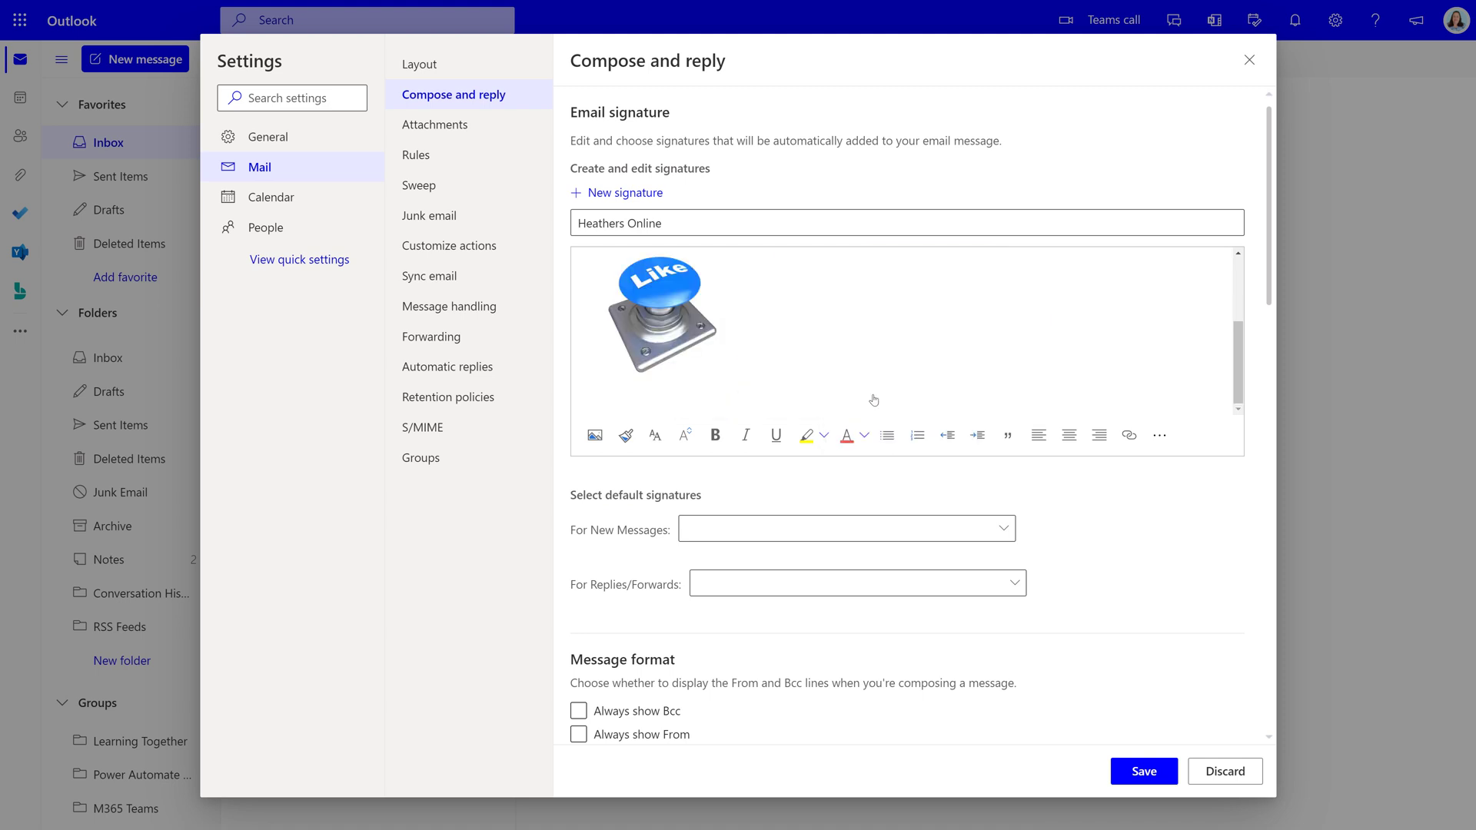
{"action": "scroll", "coordinate": [724, 369], "scroll_direction": "up", "scroll_amount": 1}
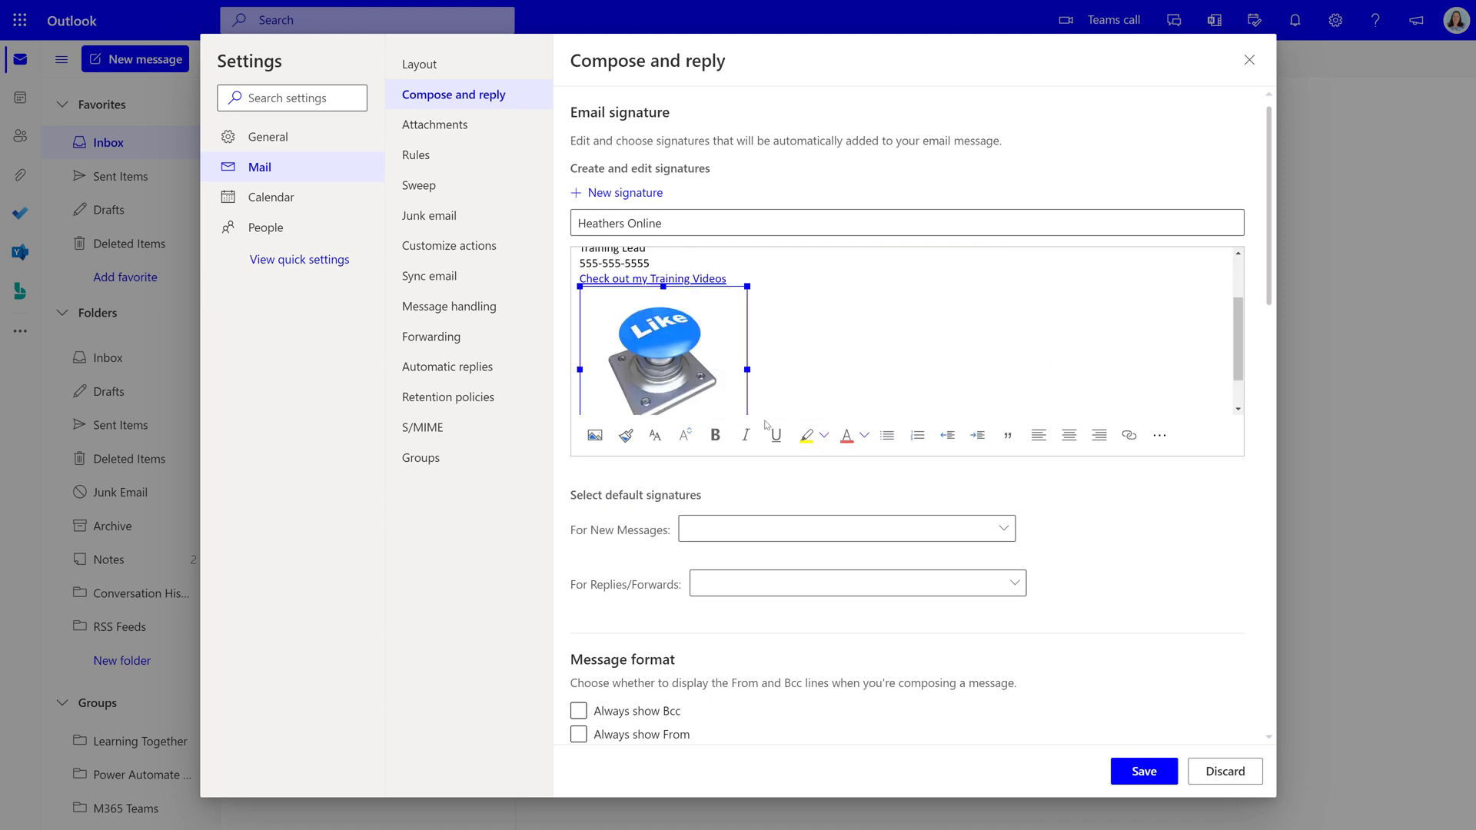
{"action": "scroll", "coordinate": [743, 393], "scroll_direction": "down", "scroll_amount": 2}
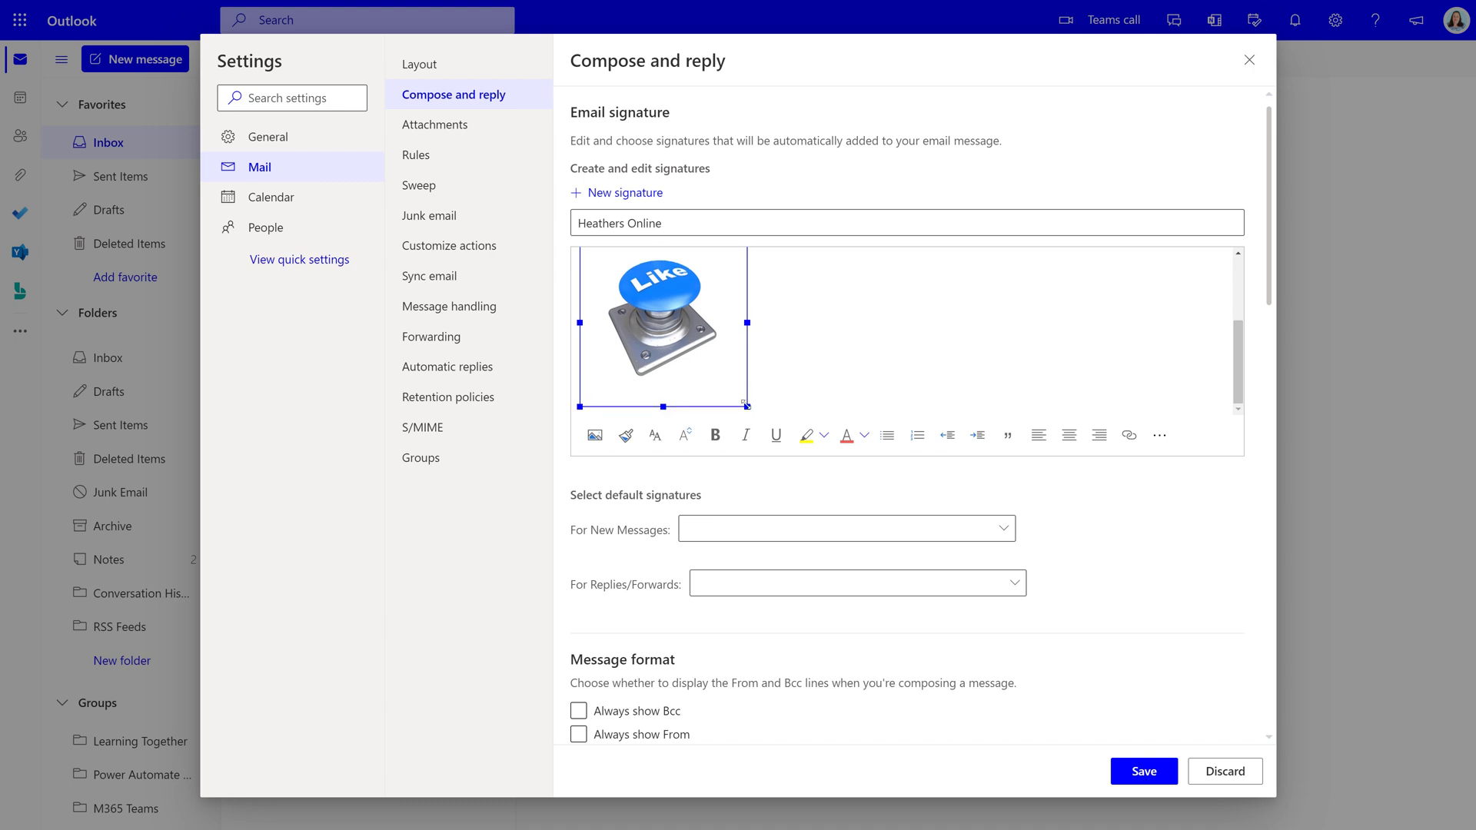
{"action": "left_click_drag", "start_coordinate": [747, 406], "coordinate": [646, 346]}
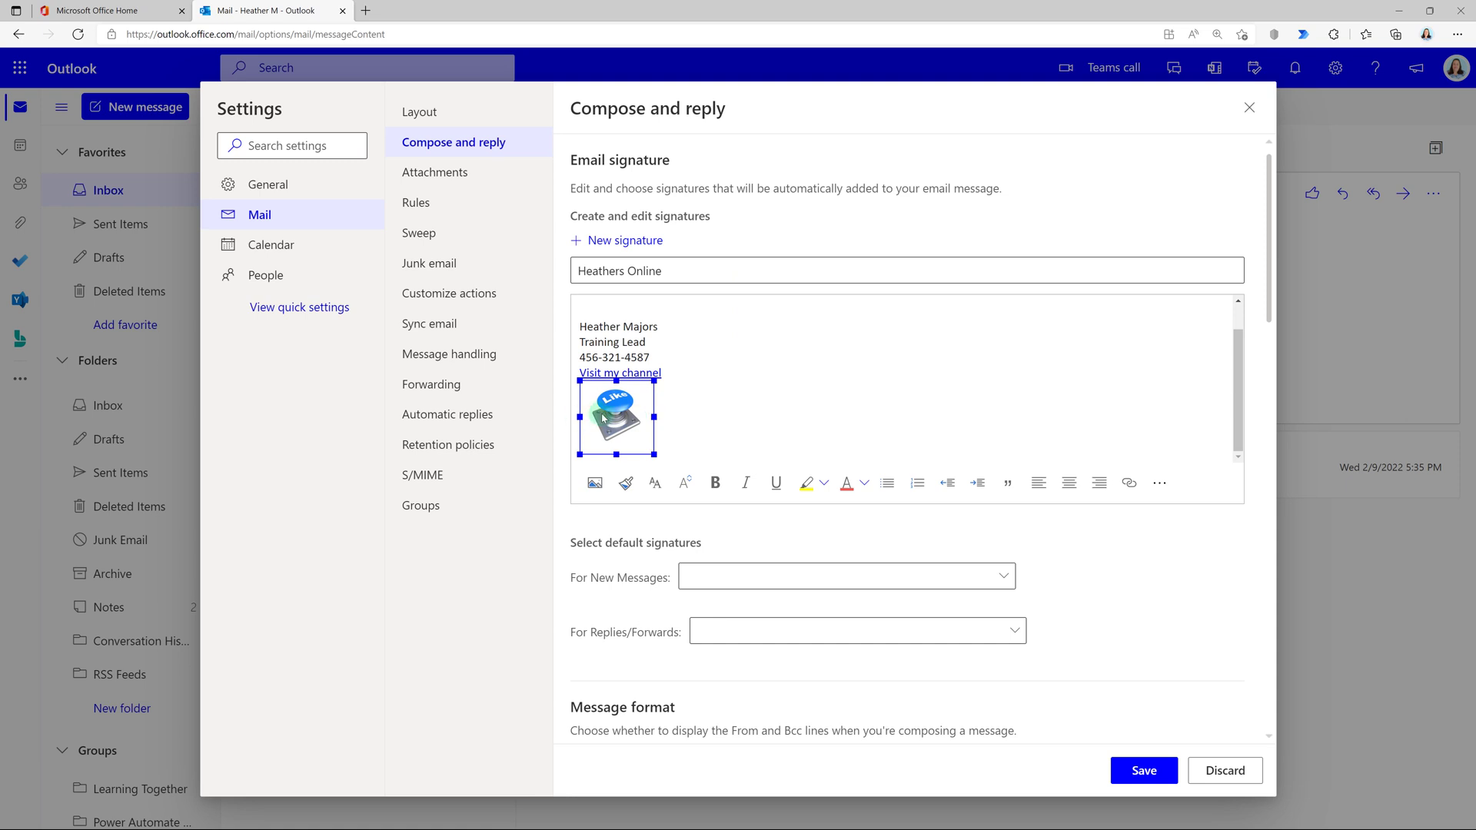
Place the cursor after the Like image and save the Online signature.
{"action": "left_click", "coordinate": [608, 415]}
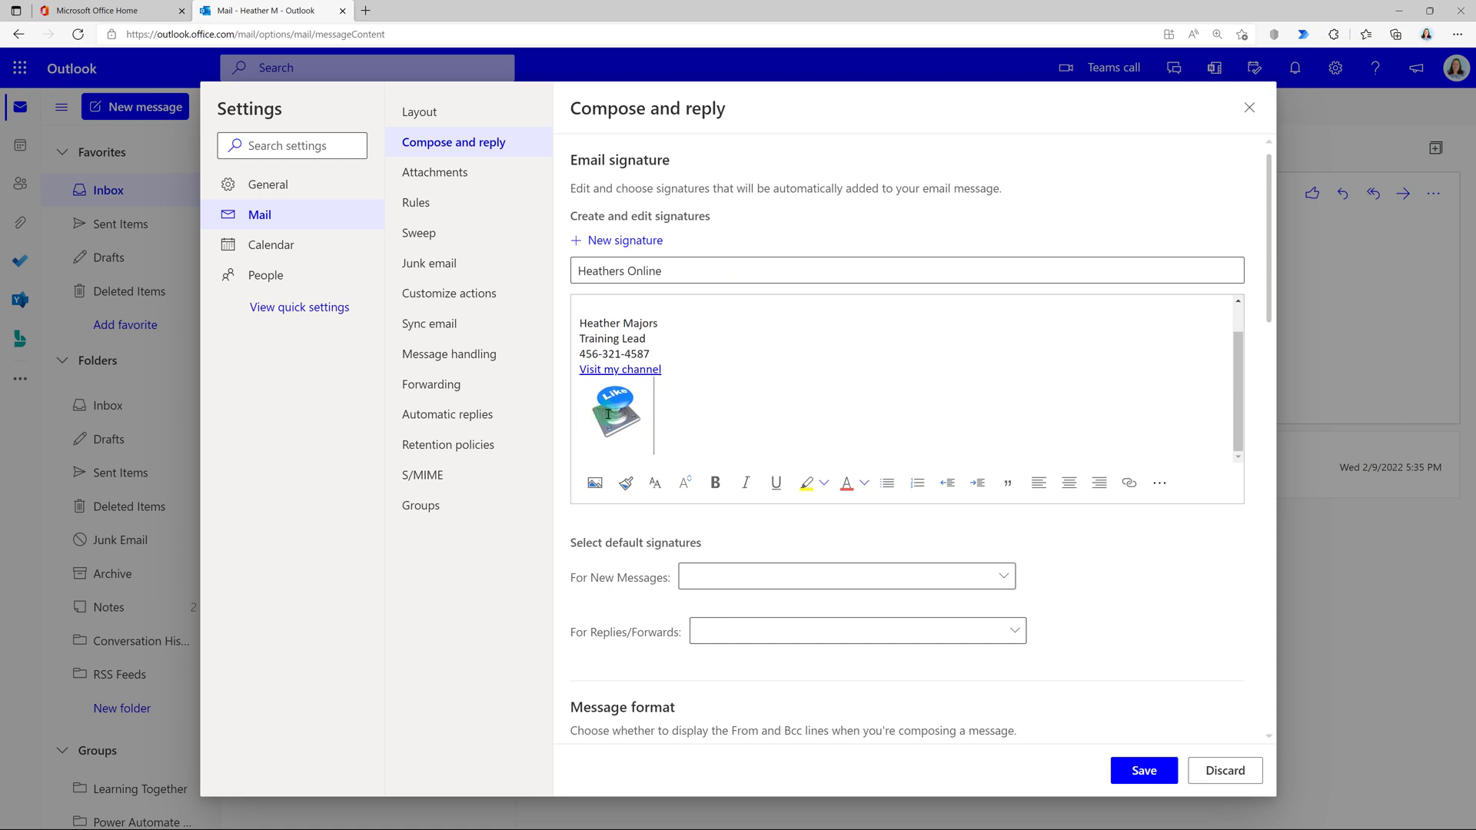
{"action": "right_click", "coordinate": [607, 417]}
{"action": "key", "text": "Escape"}
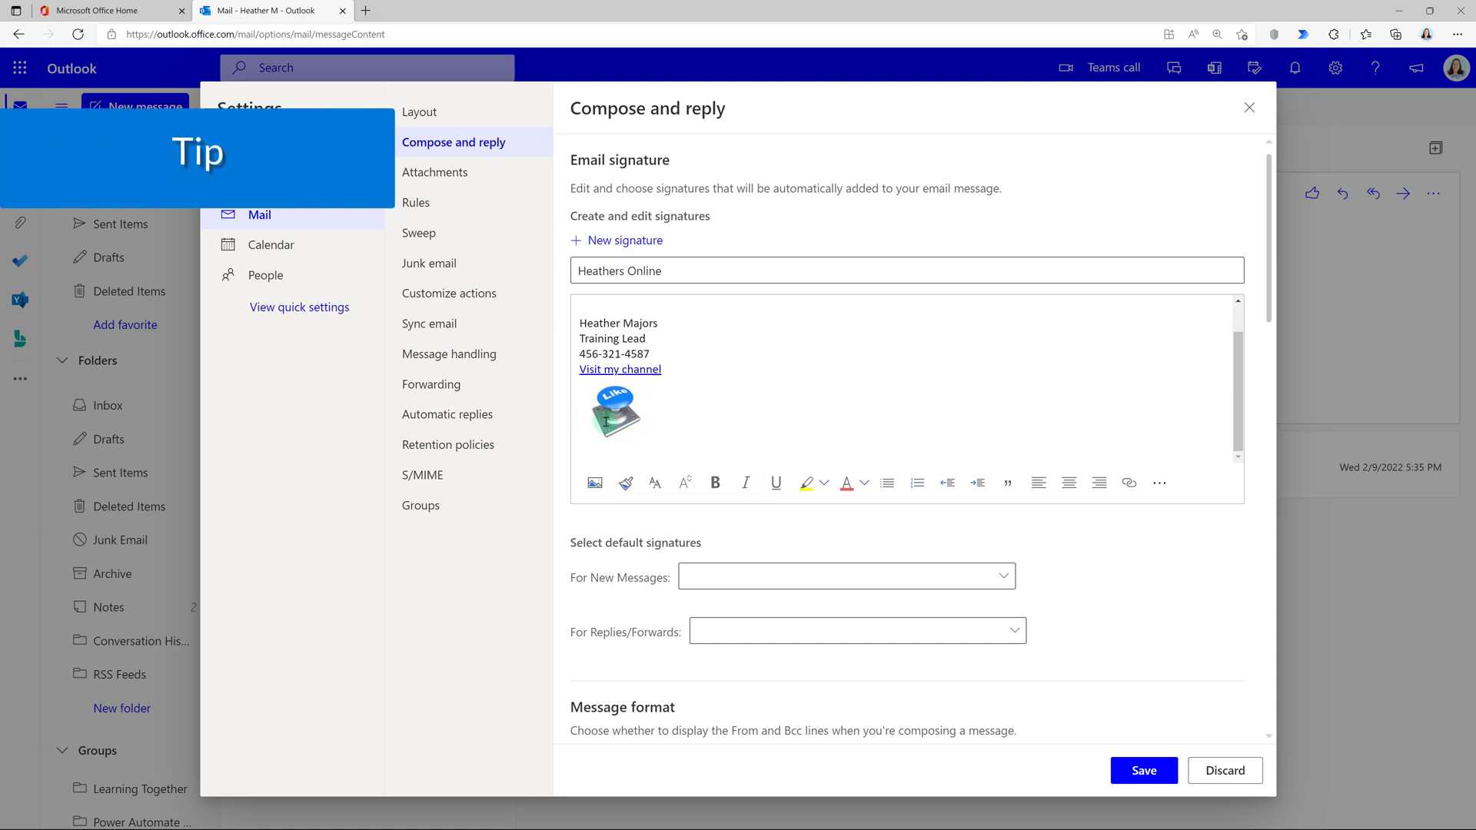
{"action": "left_click", "coordinate": [795, 412]}
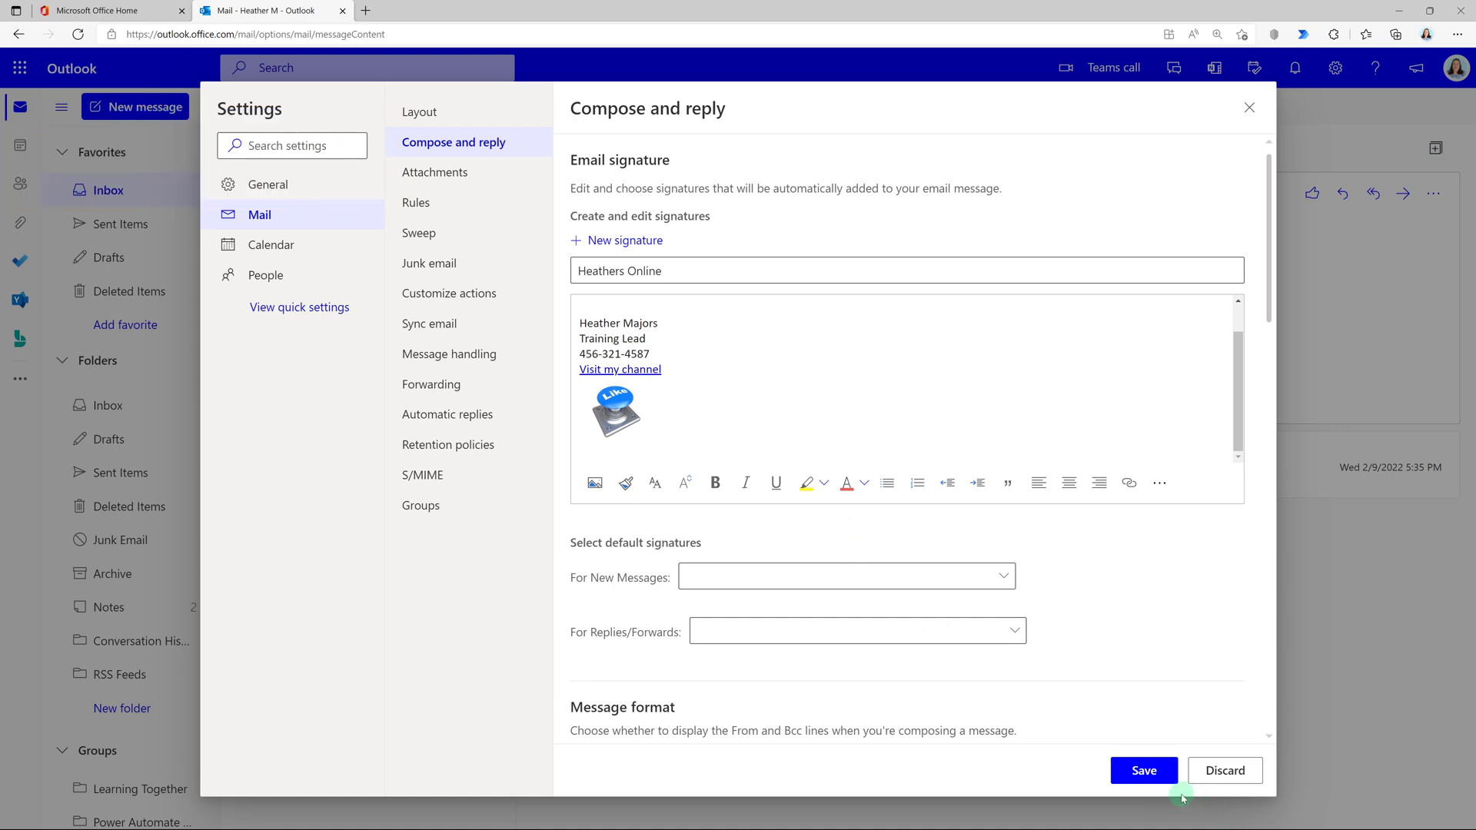
{"action": "left_click", "coordinate": [1137, 773]}
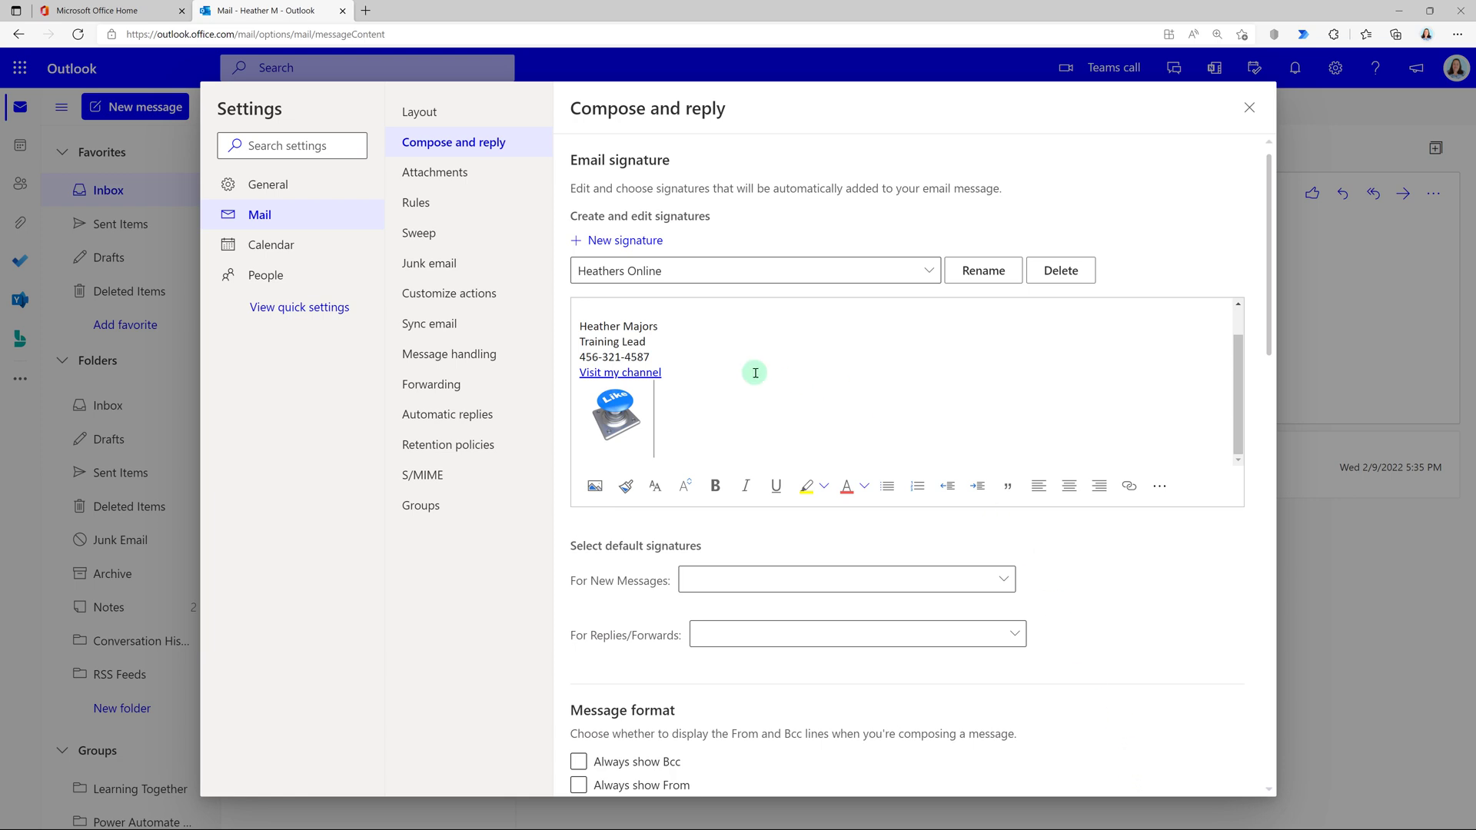
Set the Online signature as the new-message default and start naming another new signature.
{"action": "left_click", "coordinate": [840, 585]}
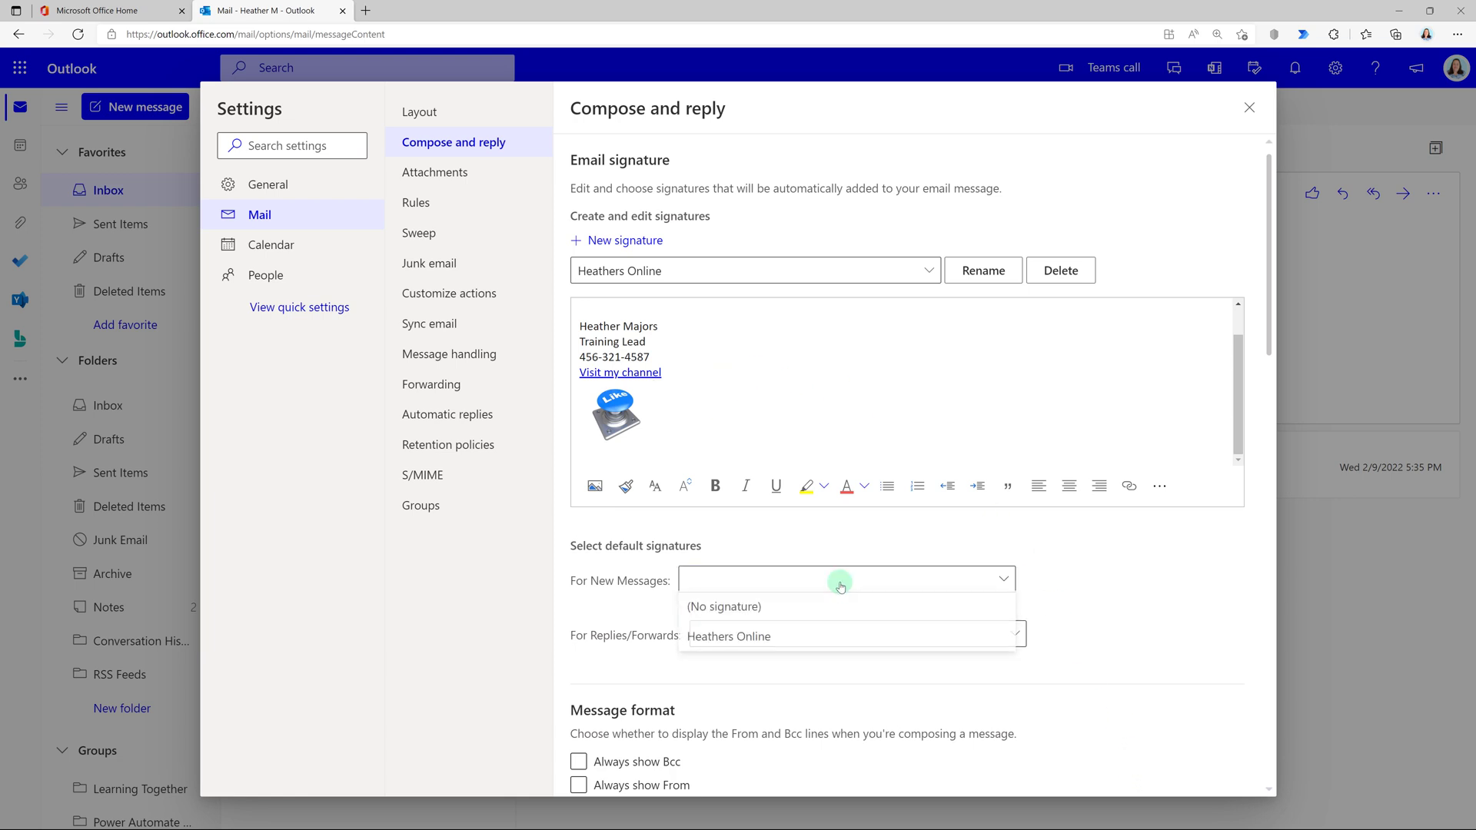
{"action": "left_click", "coordinate": [843, 636]}
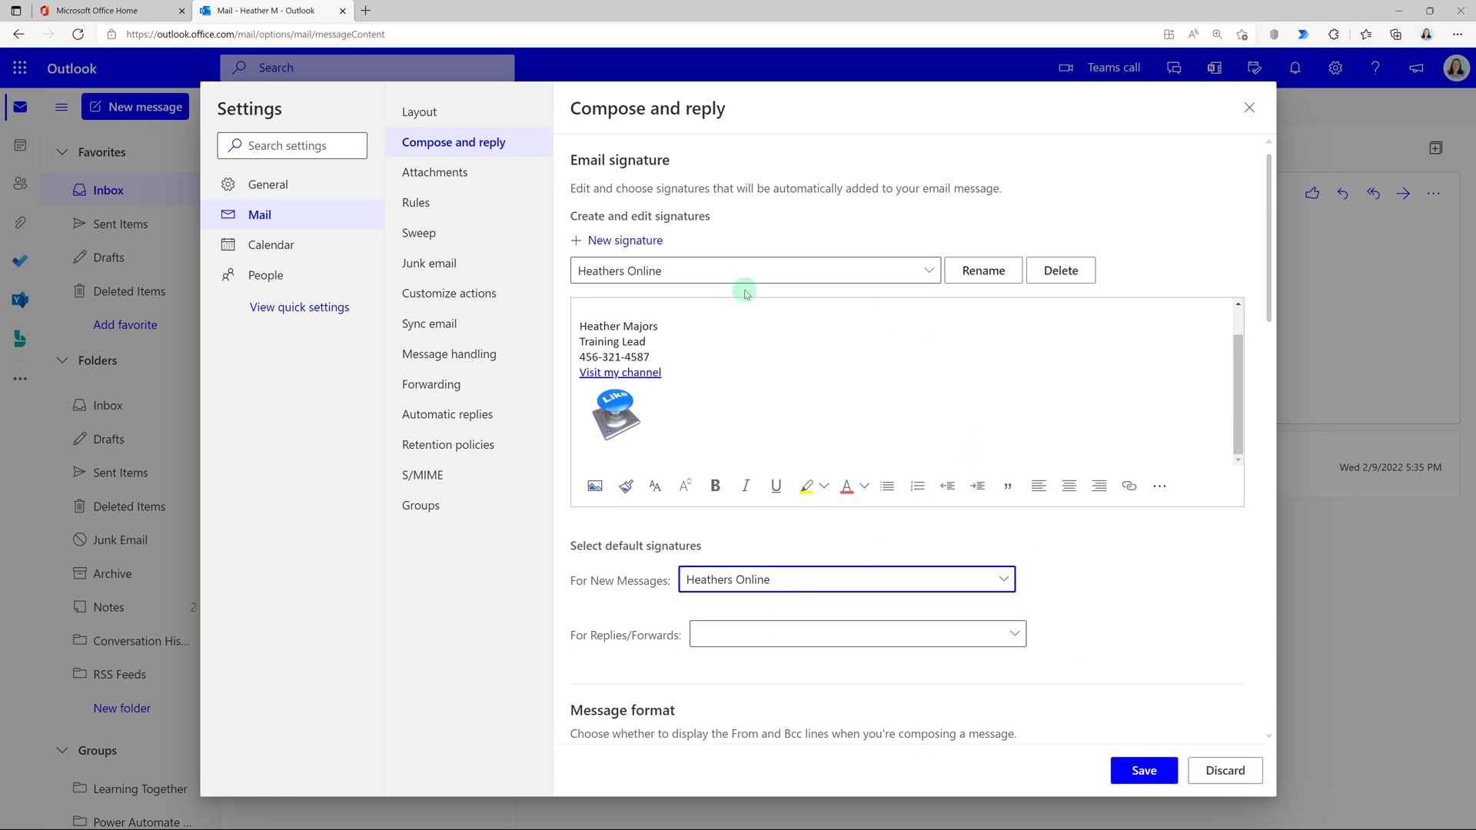
{"action": "left_click", "coordinate": [619, 241]}
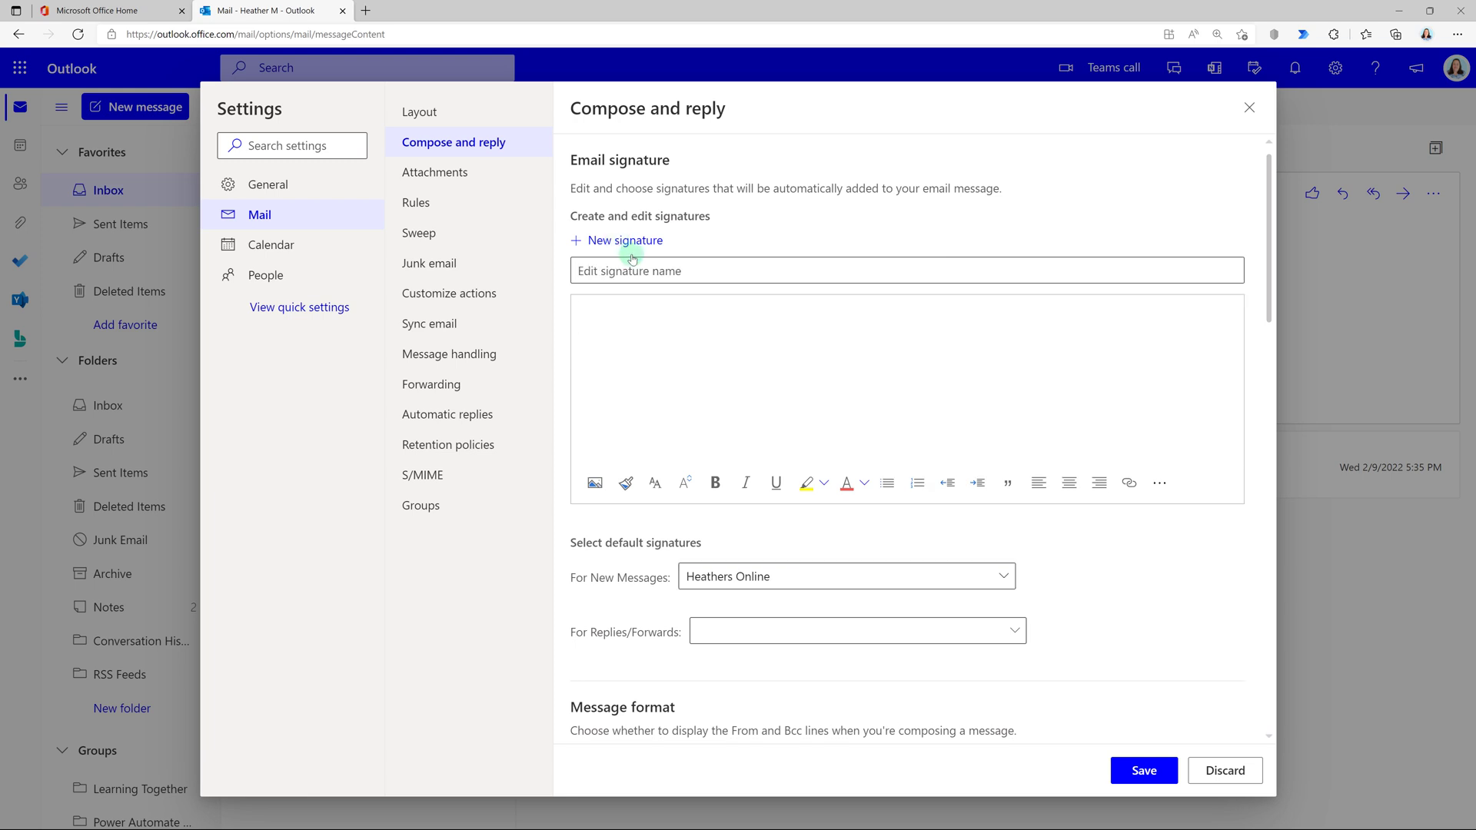
{"action": "left_click", "coordinate": [640, 270]}
{"action": "type", "text": "H"}
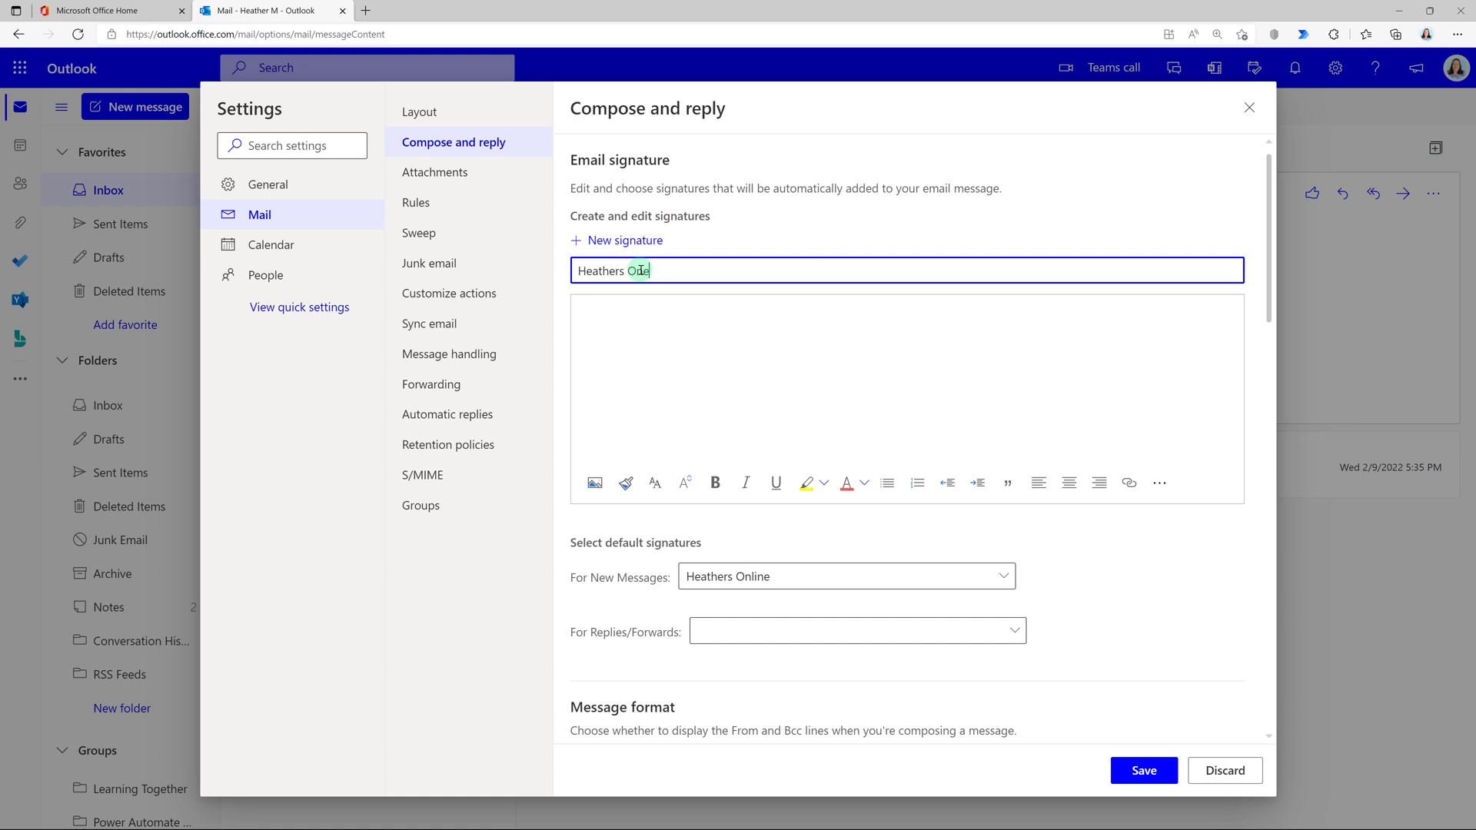
{"action": "type", "text": "eathers Online"}
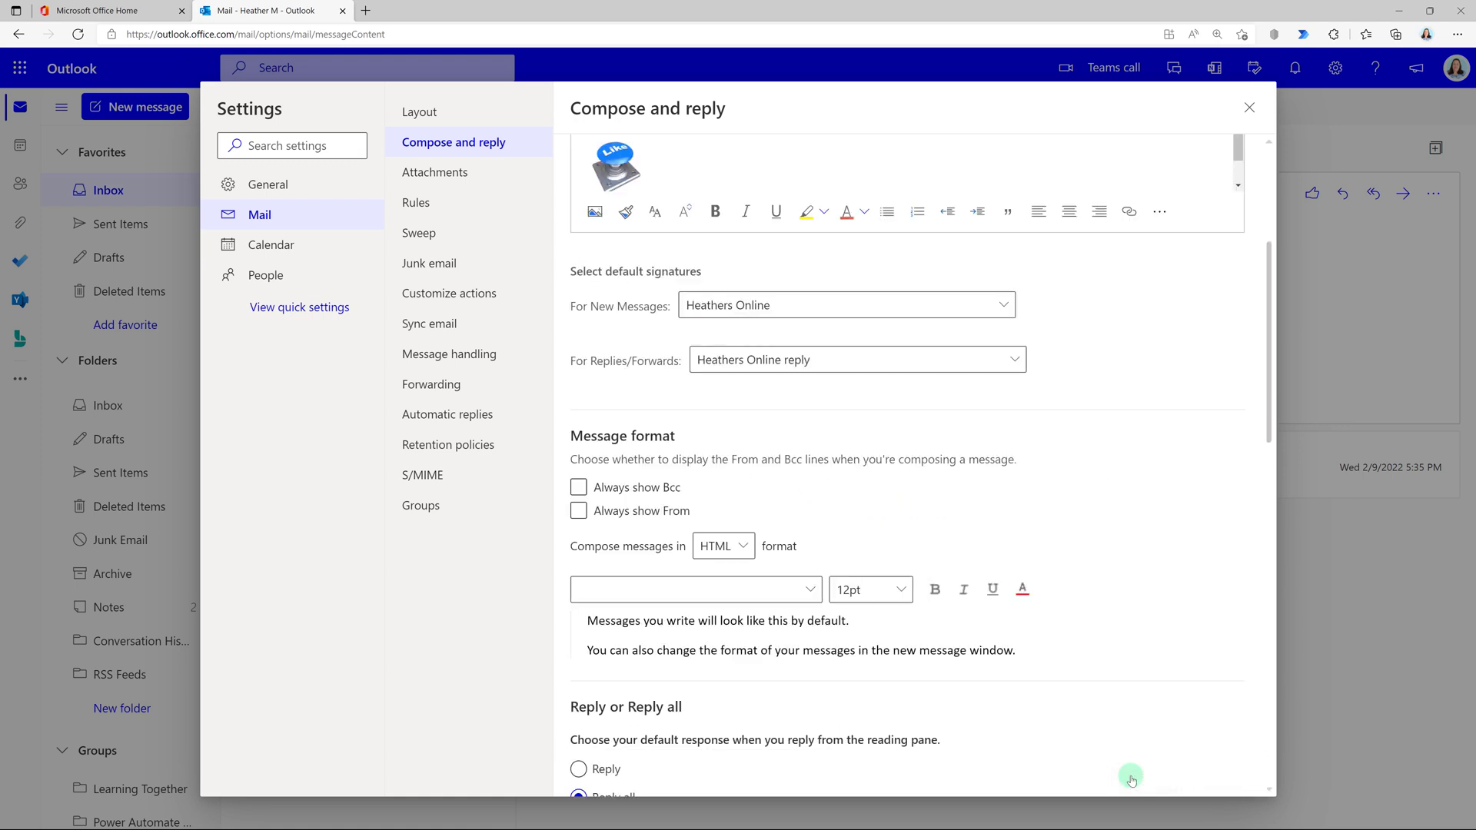
Reply to 'Why Does Outlook Hate Me' saying signatures aren't set up in both places, and send.
{"action": "left_click", "coordinate": [1245, 104]}
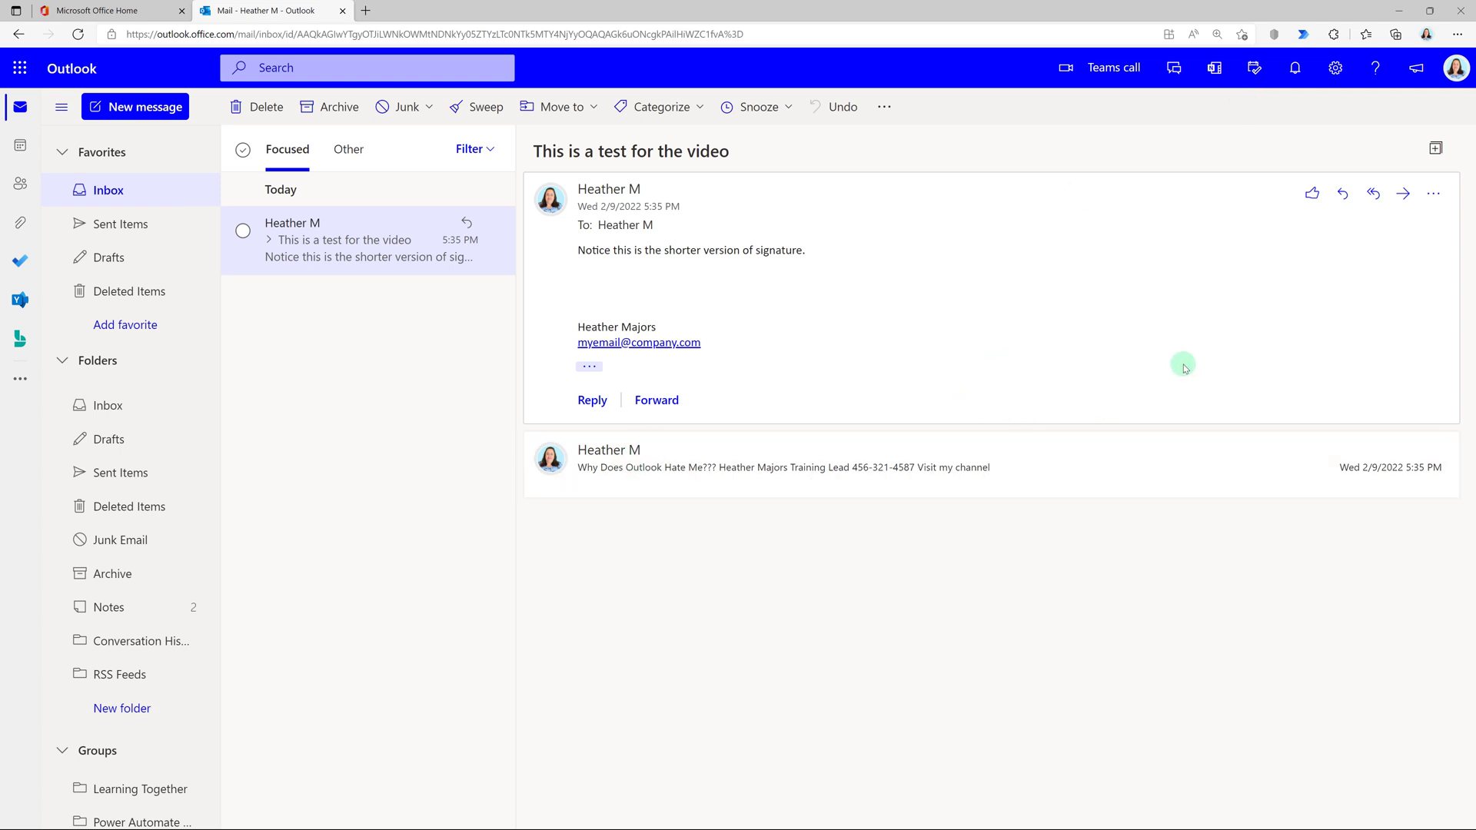
{"action": "left_click", "coordinate": [715, 481]}
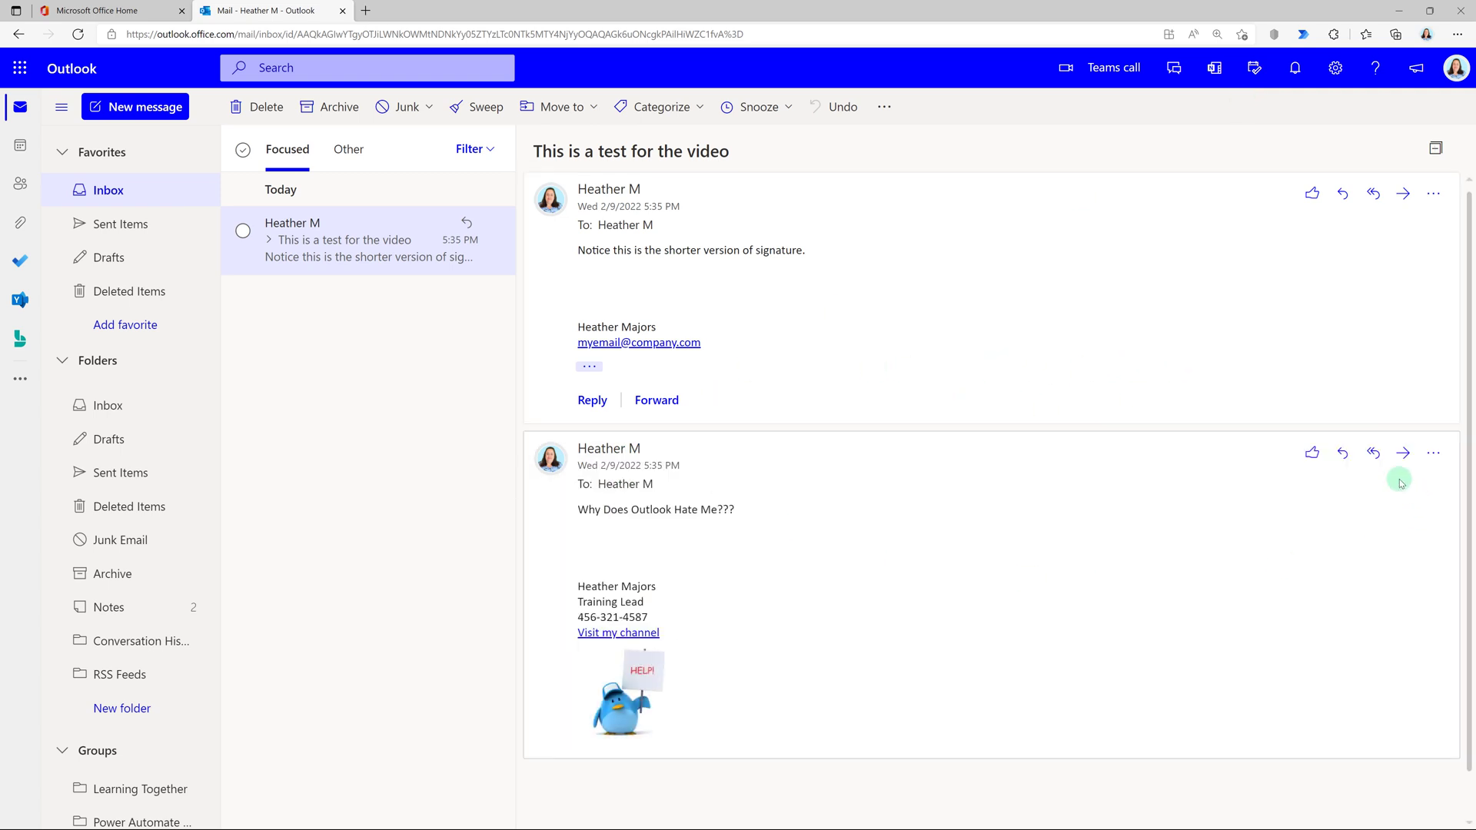
{"action": "left_click", "coordinate": [1343, 454]}
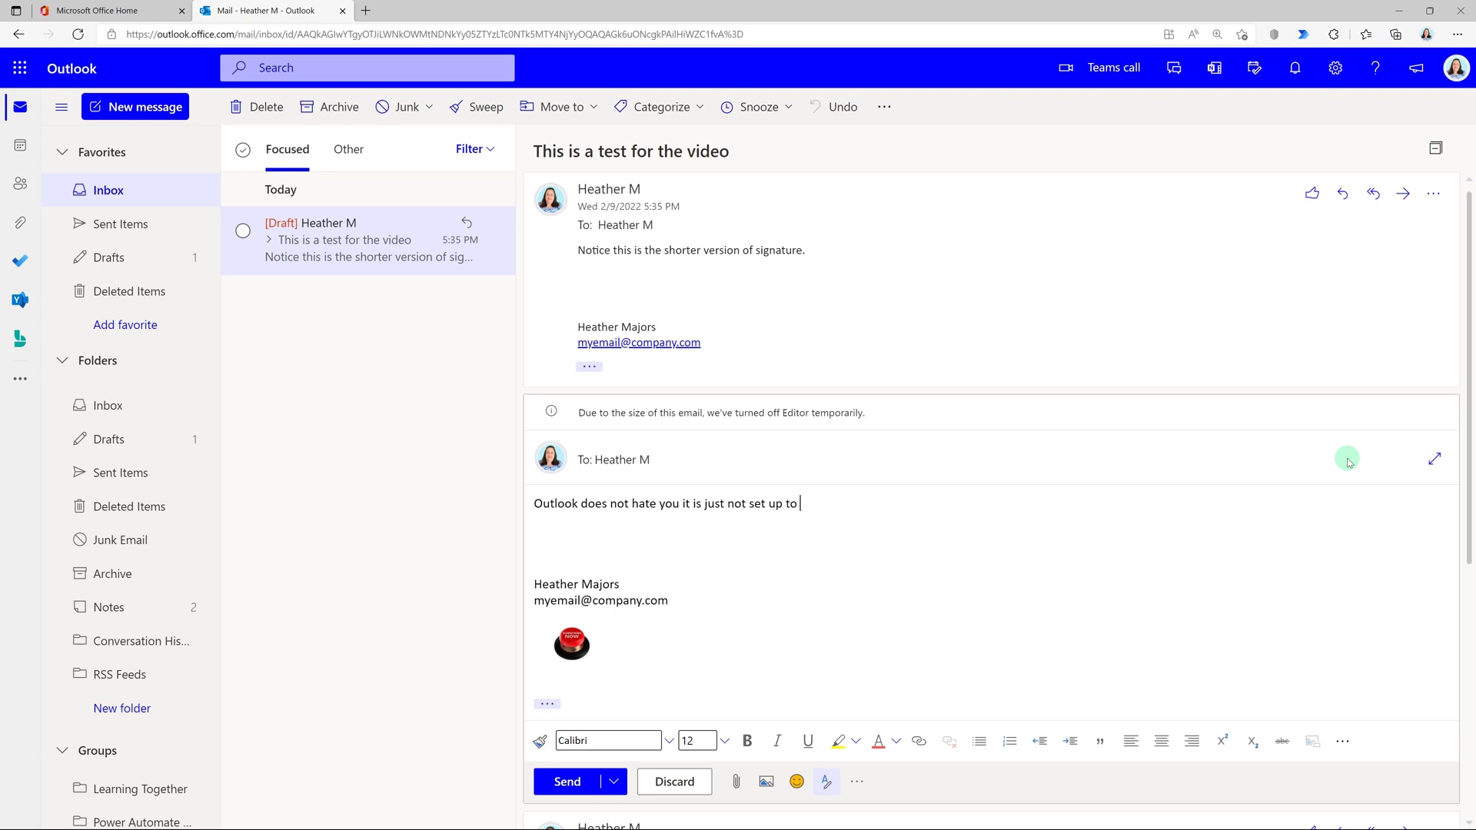
{"action": "type", "text": "see email si"}
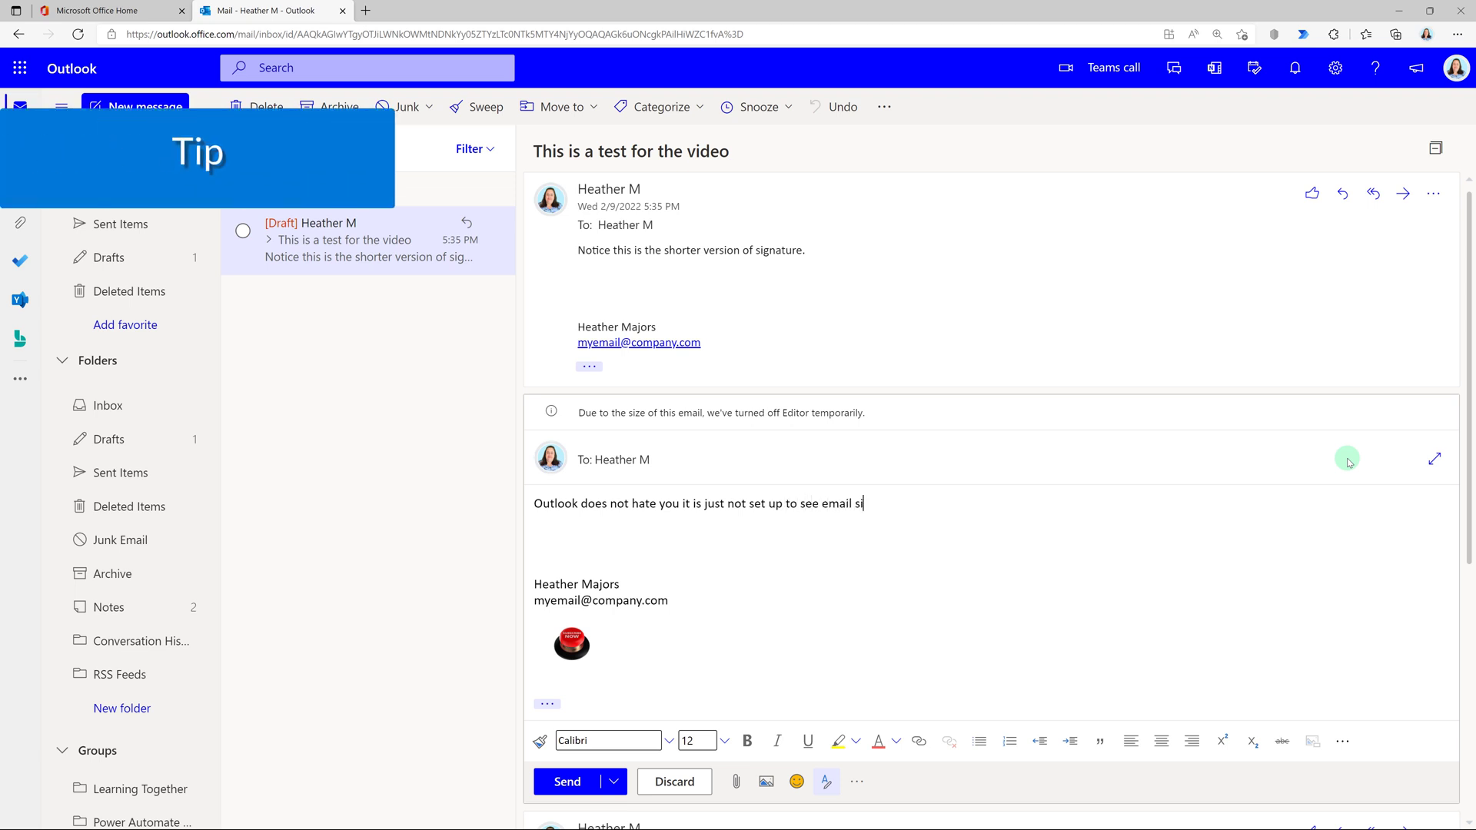
{"action": "type", "text": "gnature in both places."}
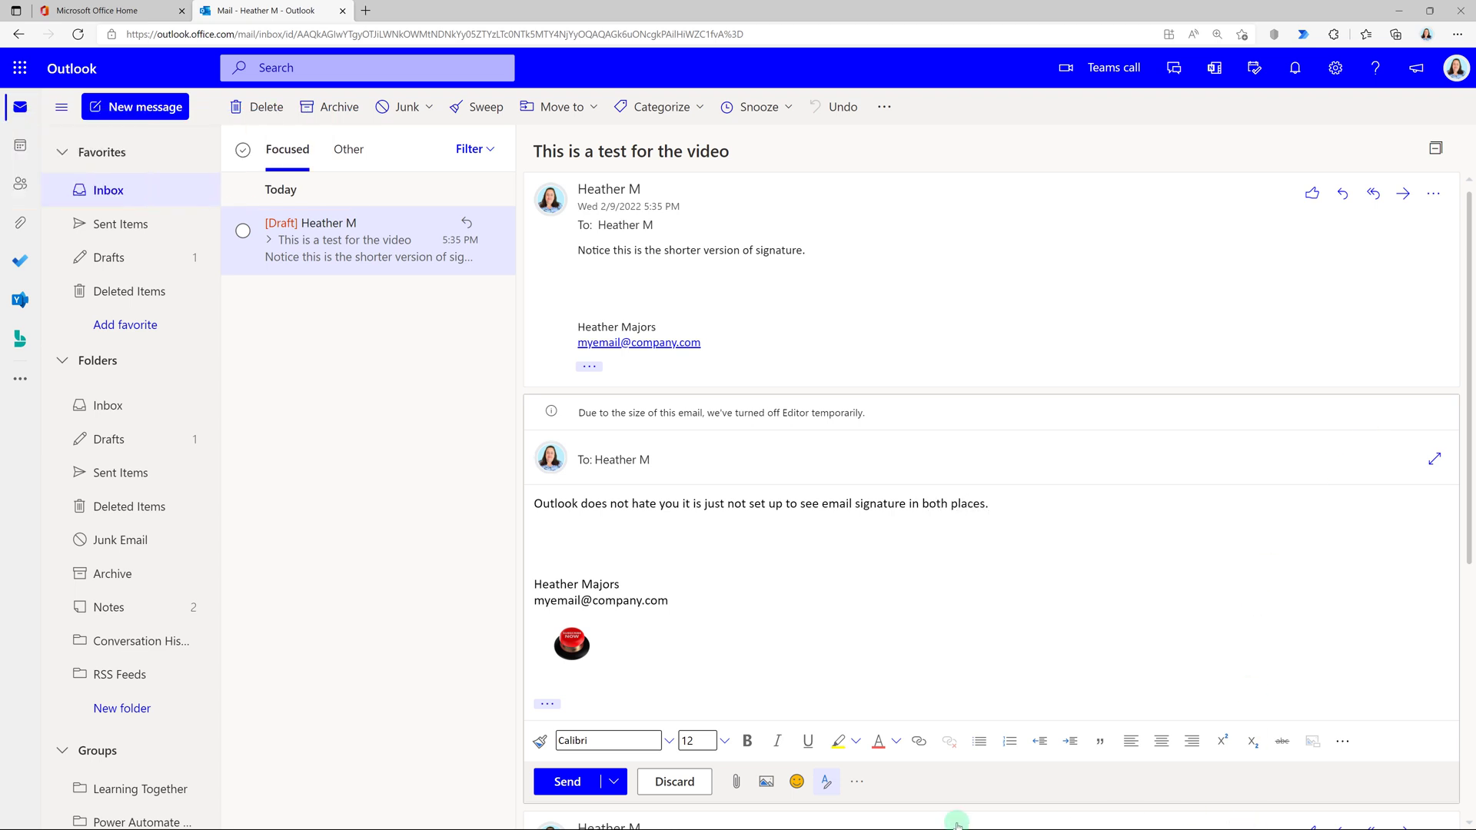
{"action": "left_click", "coordinate": [587, 780]}
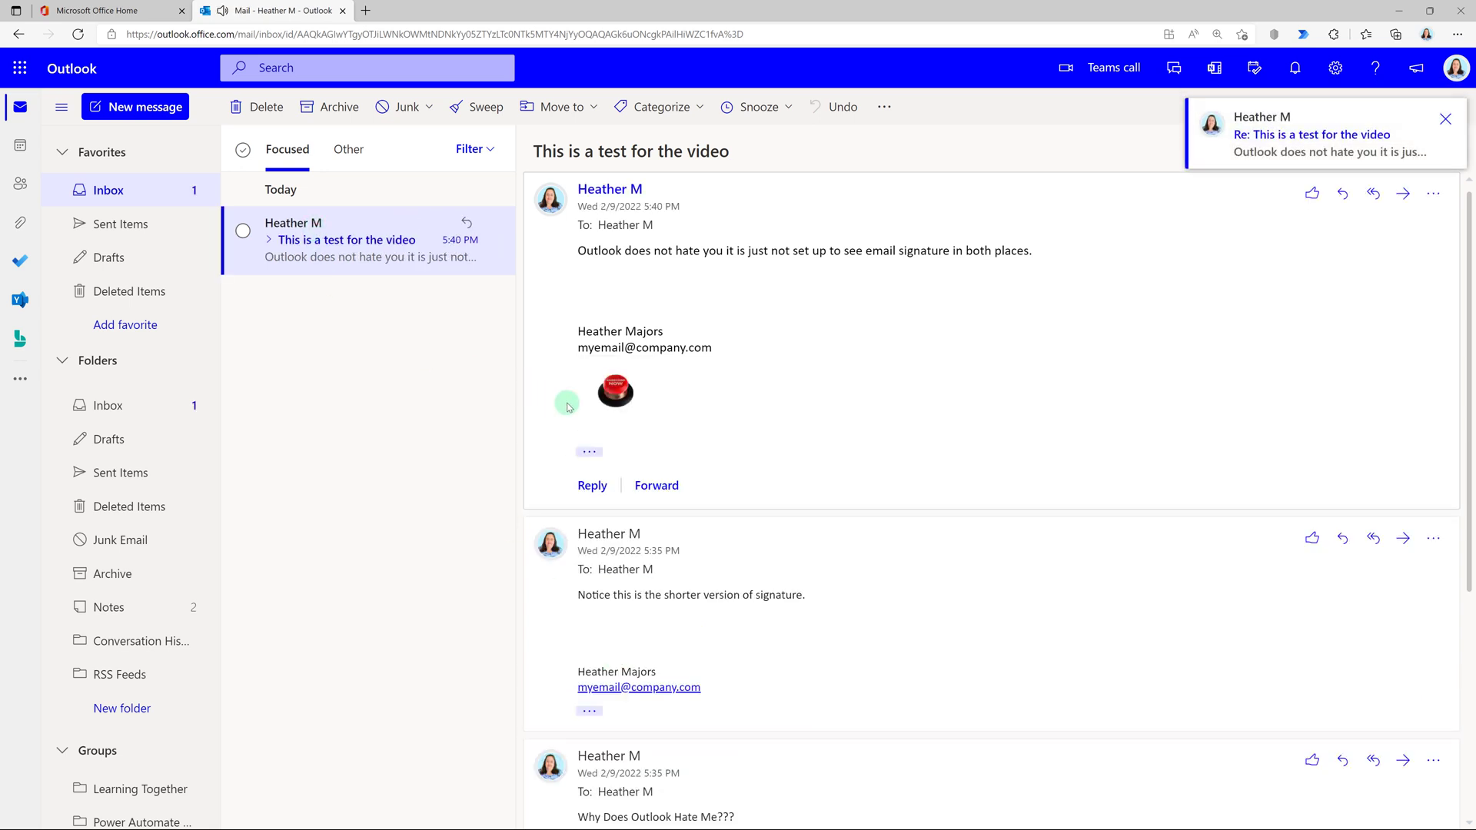
Start a new web message and confirm the Training Lead signature with the Like image appears.
{"action": "left_click", "coordinate": [107, 110]}
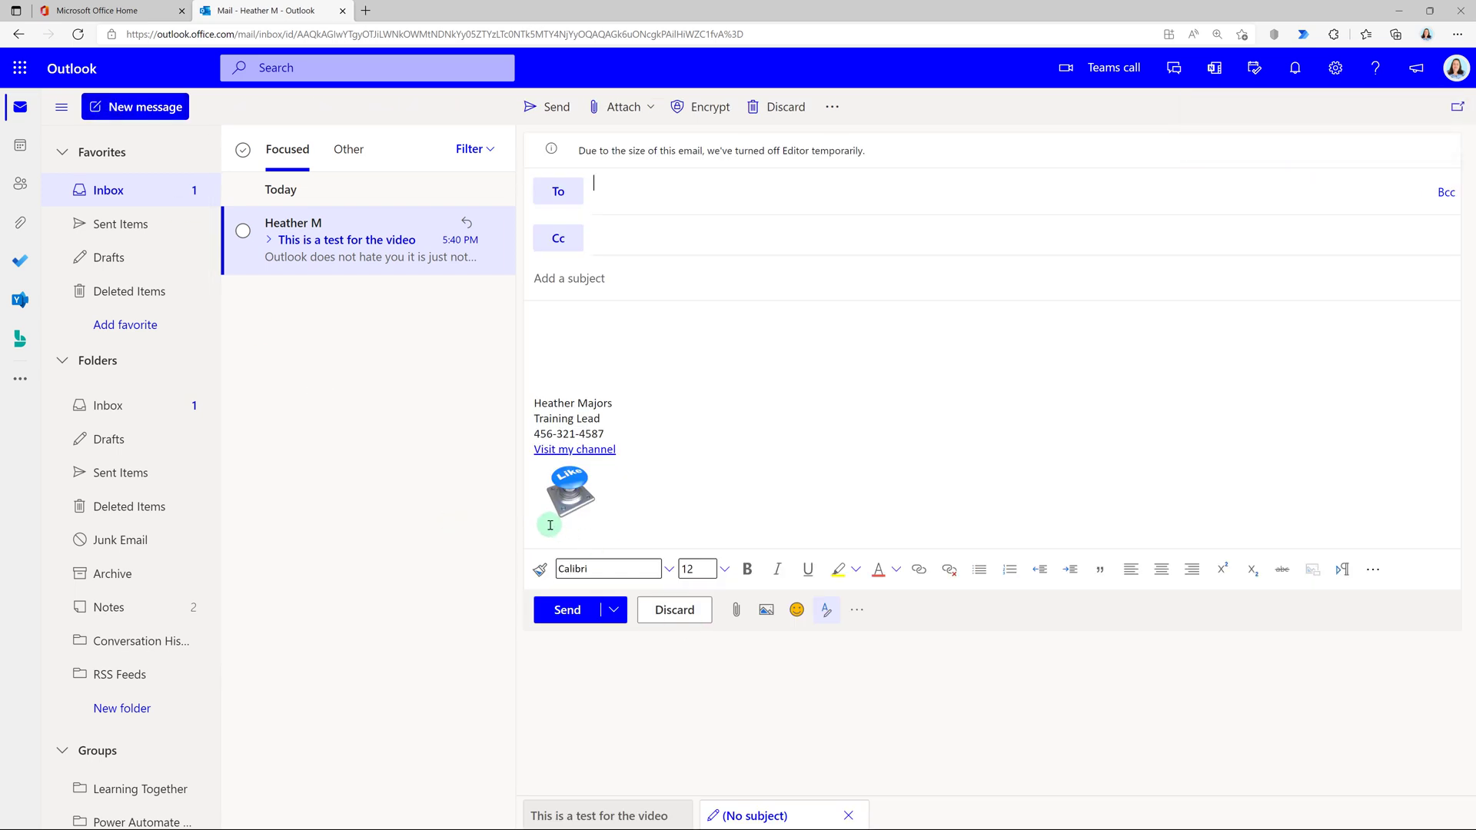